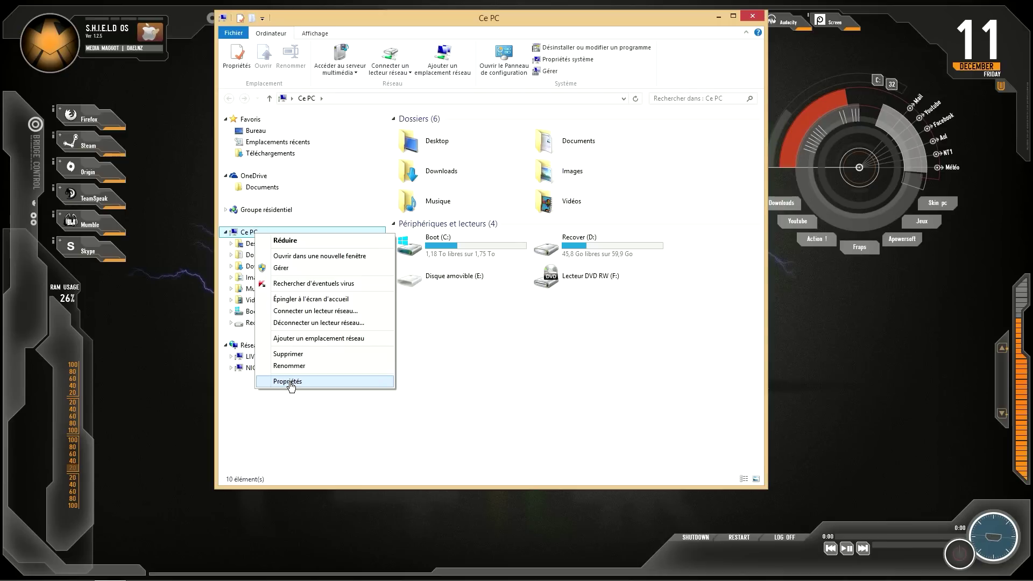
Open the advanced system settings from the properties of Ce PC.
{"action": "left_click", "coordinate": [290, 382]}
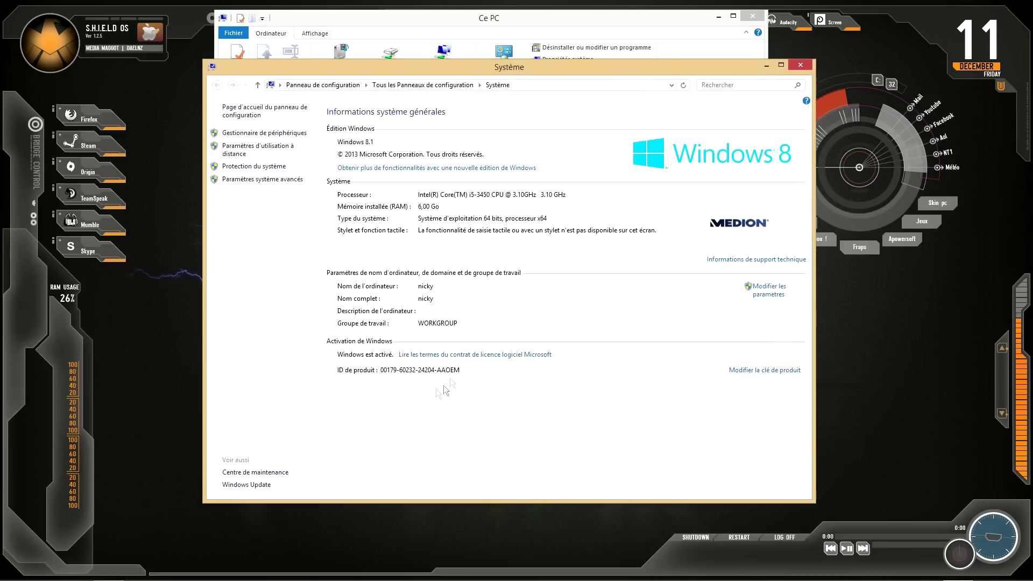
{"action": "left_click_drag", "start_coordinate": [538, 69], "coordinate": [516, 74]}
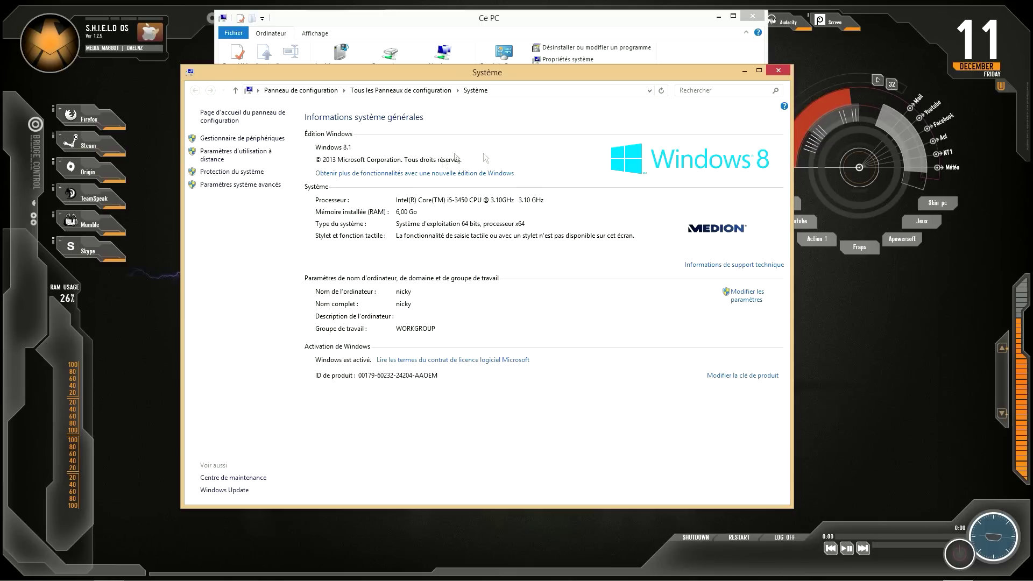
{"action": "left_click", "coordinate": [271, 188]}
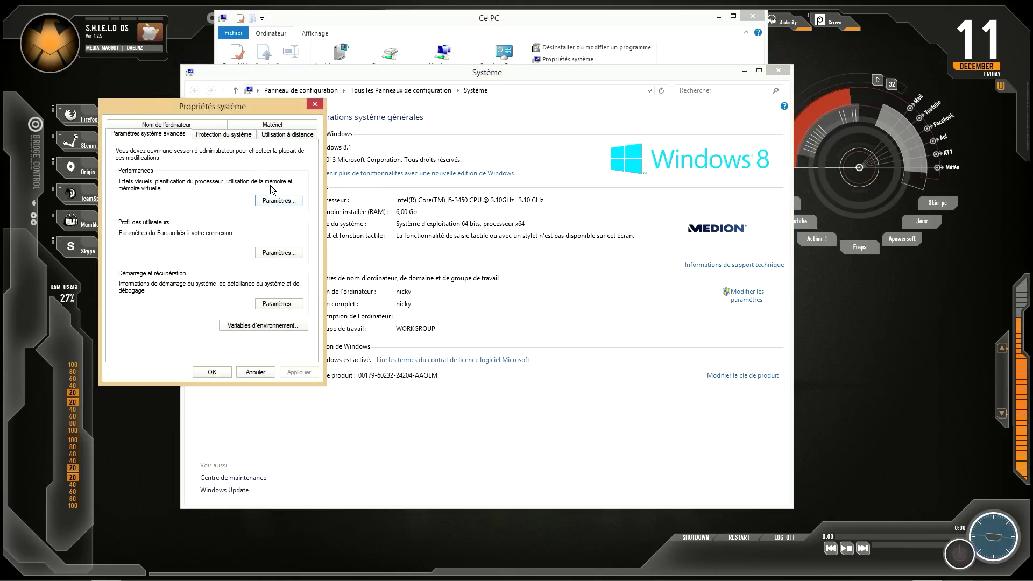
{"action": "left_click_drag", "start_coordinate": [215, 106], "coordinate": [405, 131]}
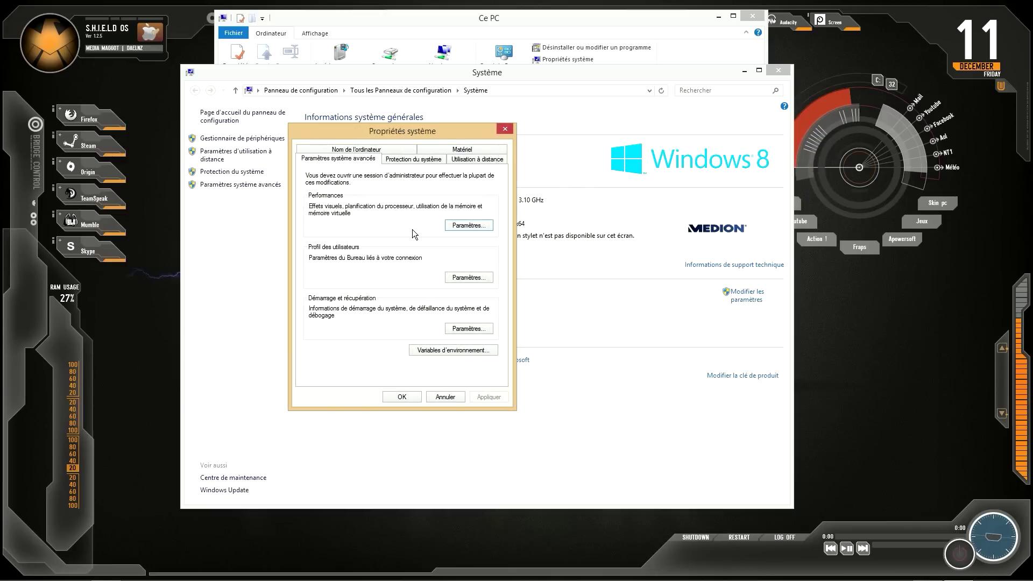
{"action": "left_click", "coordinate": [344, 150]}
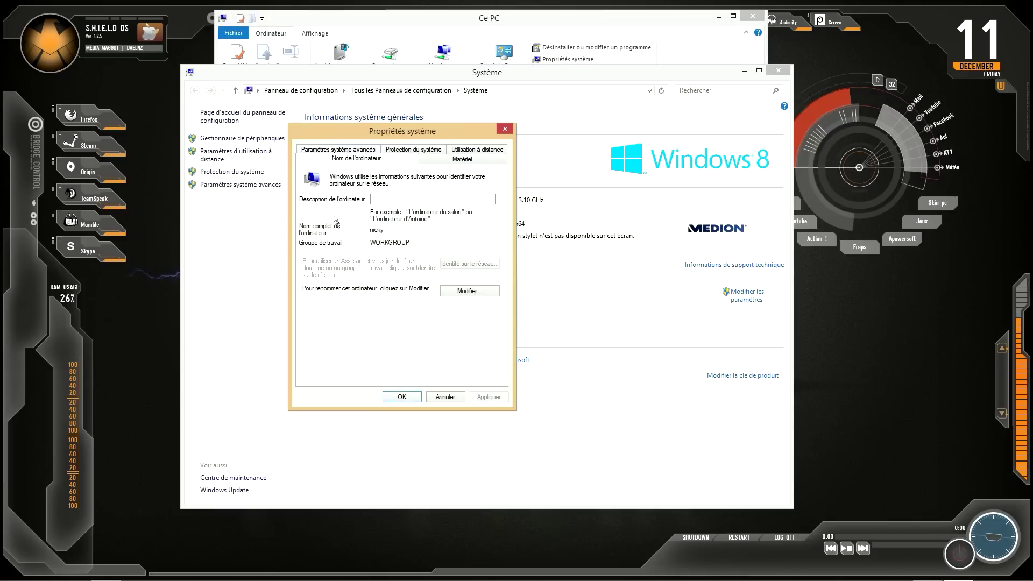
{"action": "left_click", "coordinate": [334, 152]}
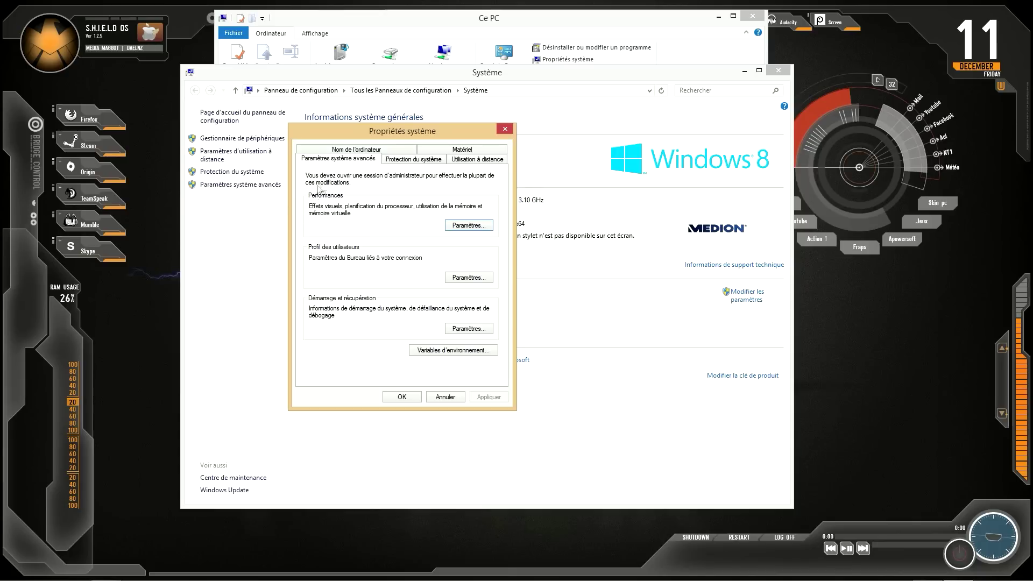
Open the virtual memory settings from the advanced performance options.
{"action": "left_click", "coordinate": [469, 225]}
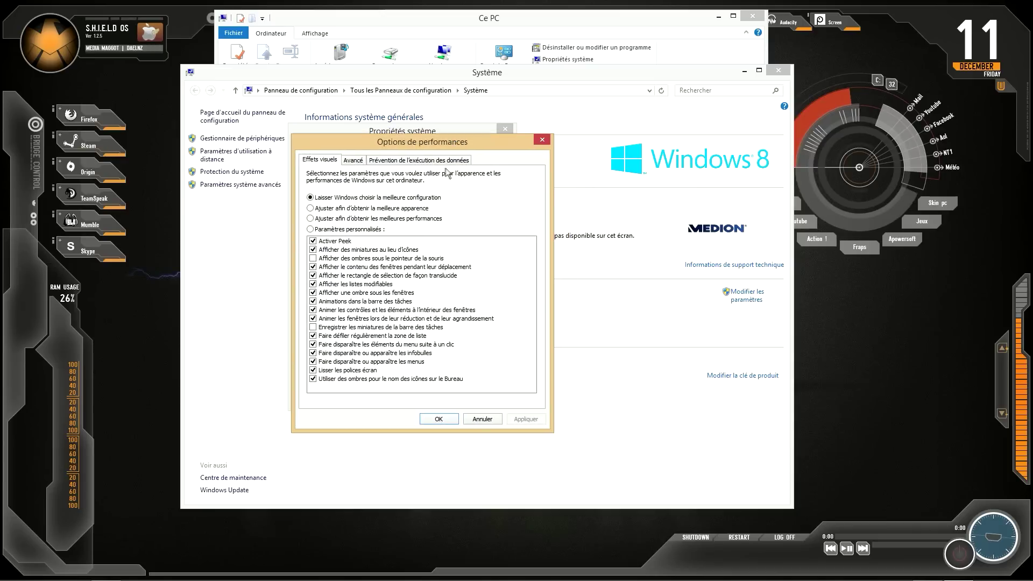
{"action": "left_click", "coordinate": [354, 161]}
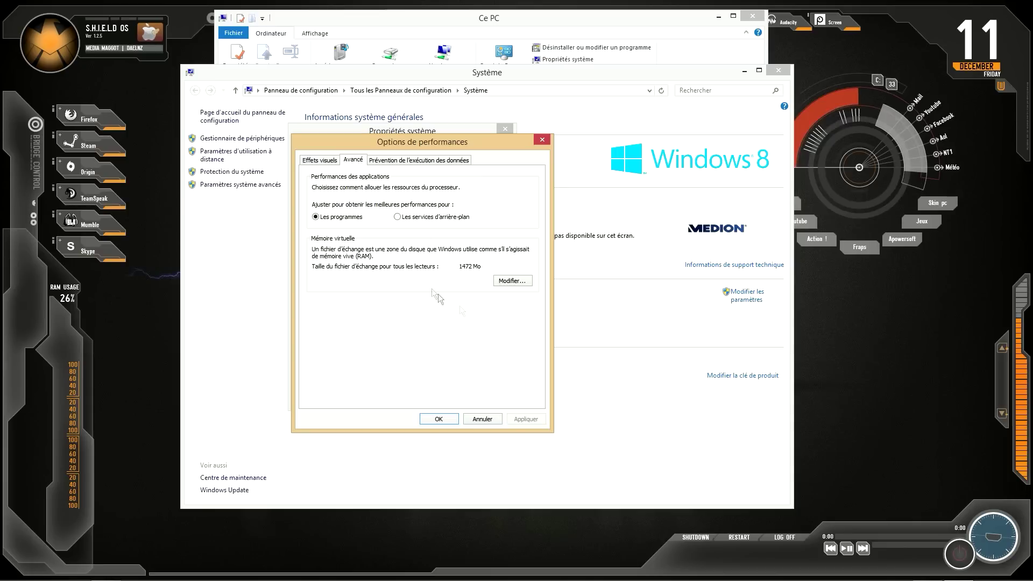
{"action": "left_click", "coordinate": [506, 282]}
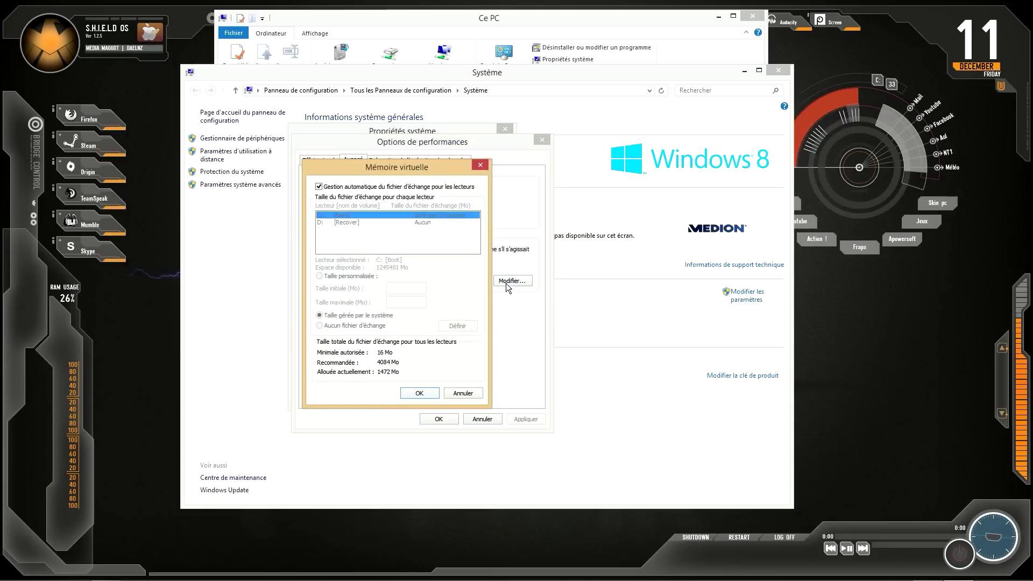
{"action": "left_click_drag", "start_coordinate": [386, 170], "coordinate": [432, 151]}
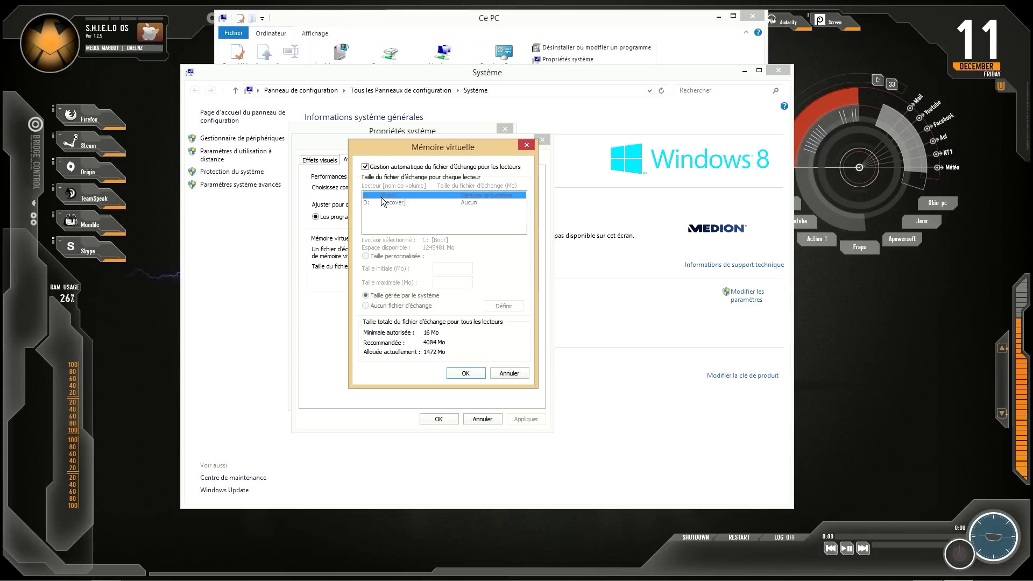
Turn off automatic paging file management in favour of a custom size for drive C:, and minimize the Système window.
{"action": "left_click", "coordinate": [365, 168]}
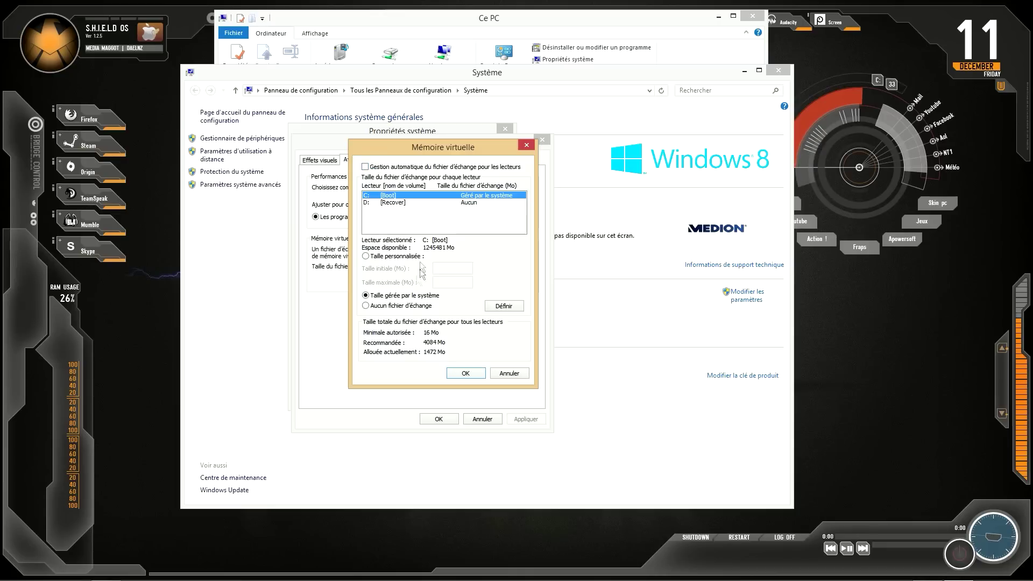
{"action": "left_click", "coordinate": [366, 256]}
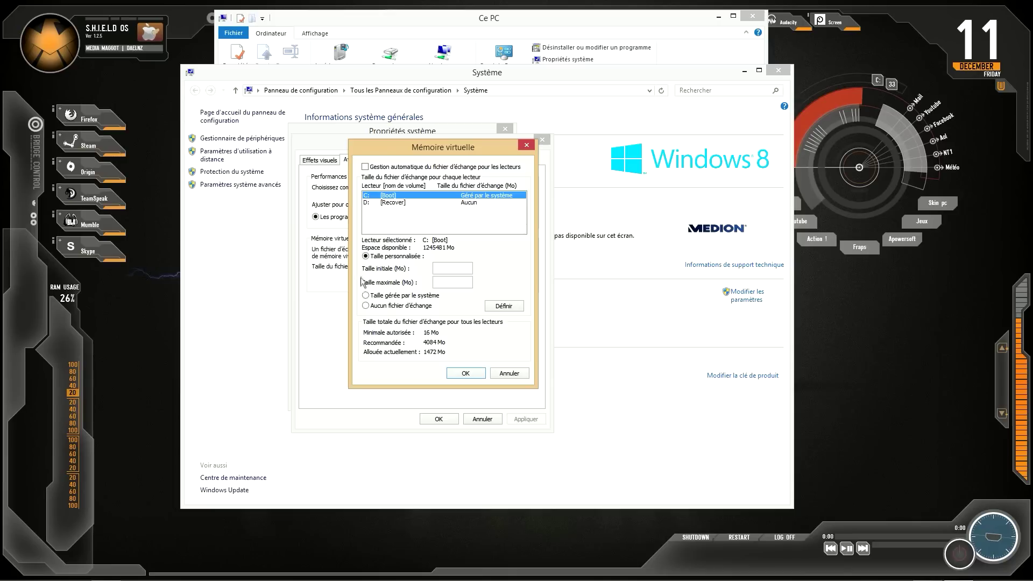
{"action": "left_click", "coordinate": [440, 268]}
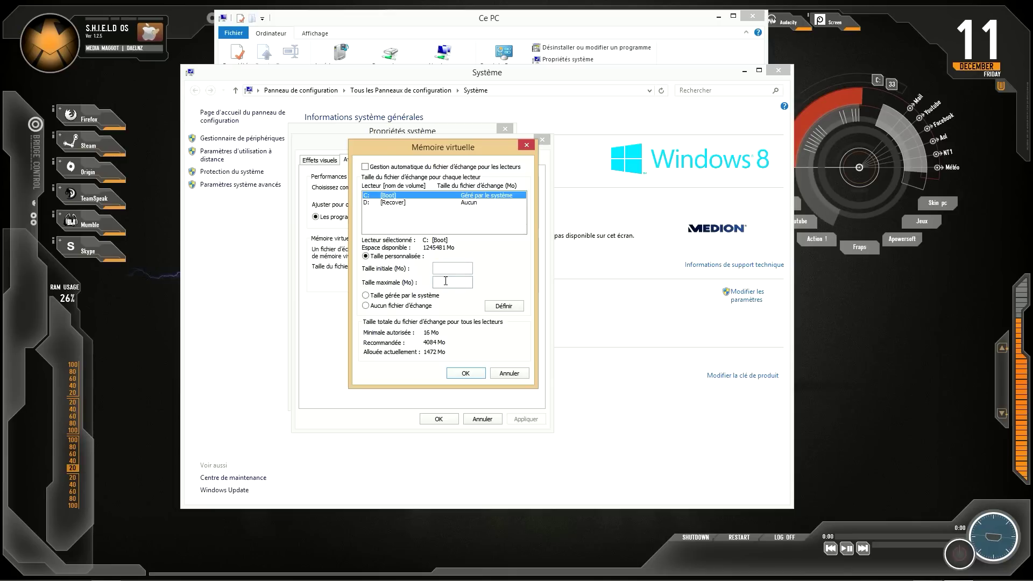
{"action": "key", "text": "shift+Tab"}
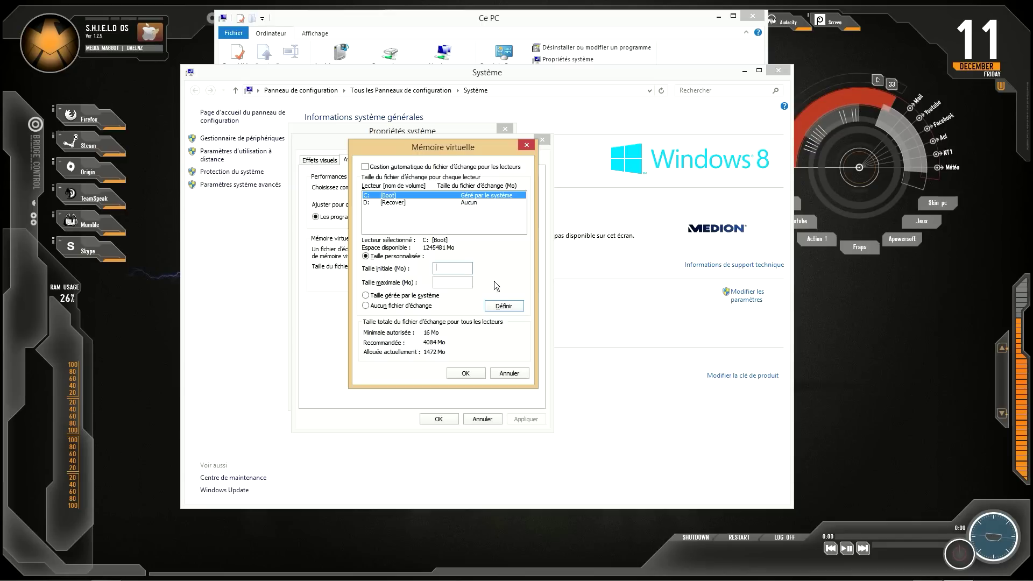
{"action": "left_click", "coordinate": [594, 71]}
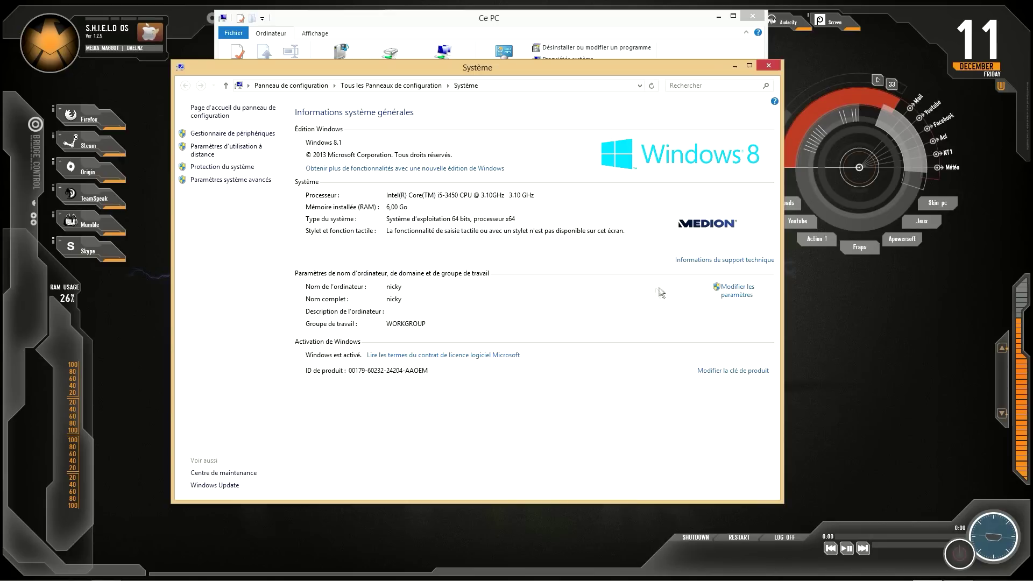
{"action": "left_click", "coordinate": [734, 69]}
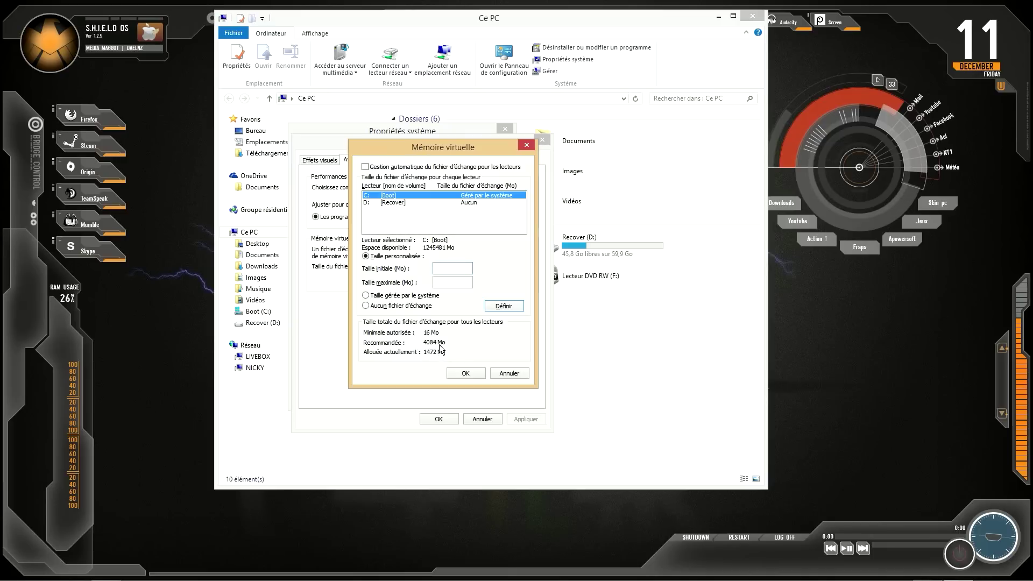
Define both the initial and maximum paging file size of drive C: as 4084 Mo.
{"action": "key", "text": "shift+Tab"}
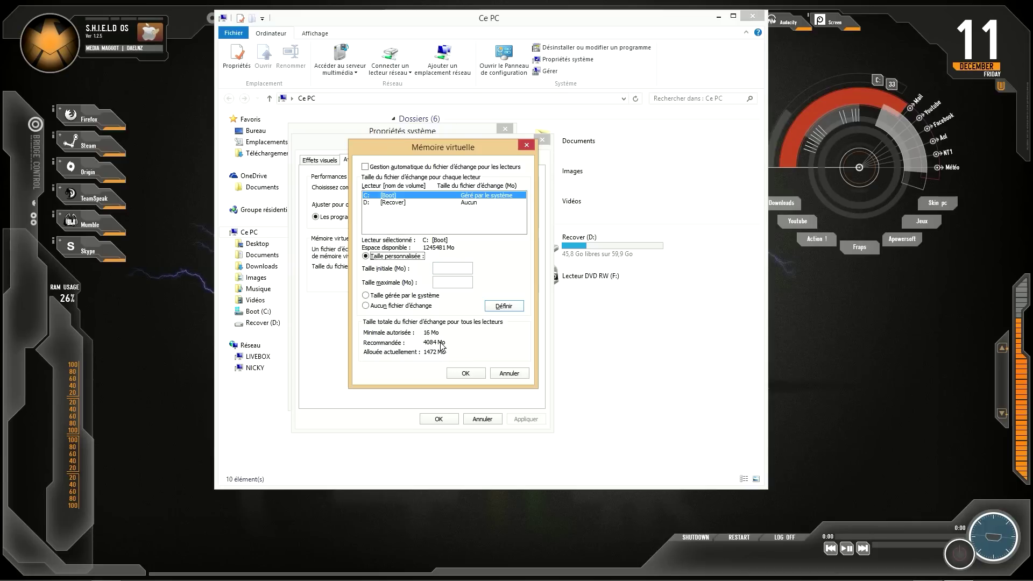
{"action": "left_click", "coordinate": [448, 267]}
{"action": "type", "text": "4084"}
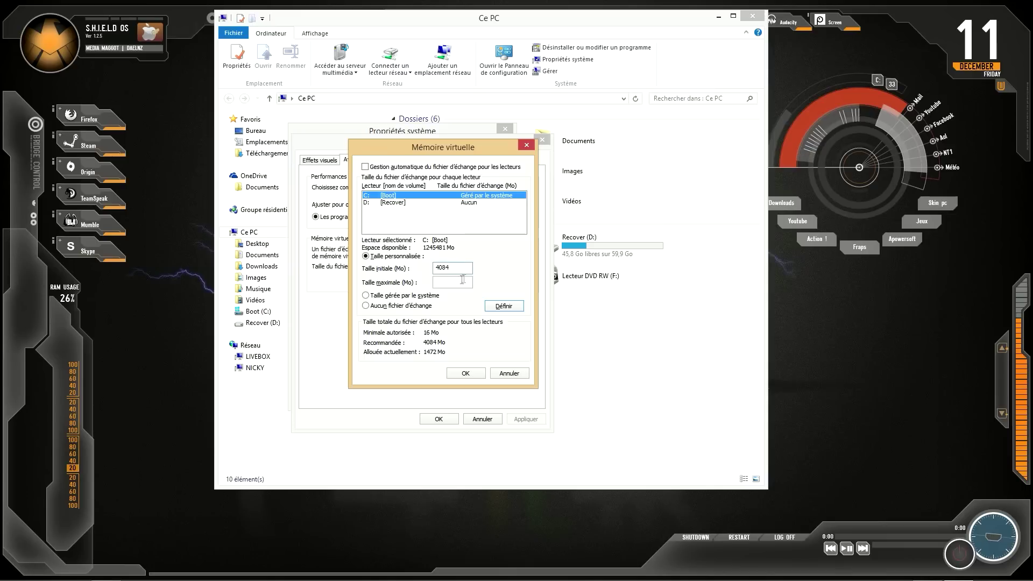
{"action": "type", "text": "084"}
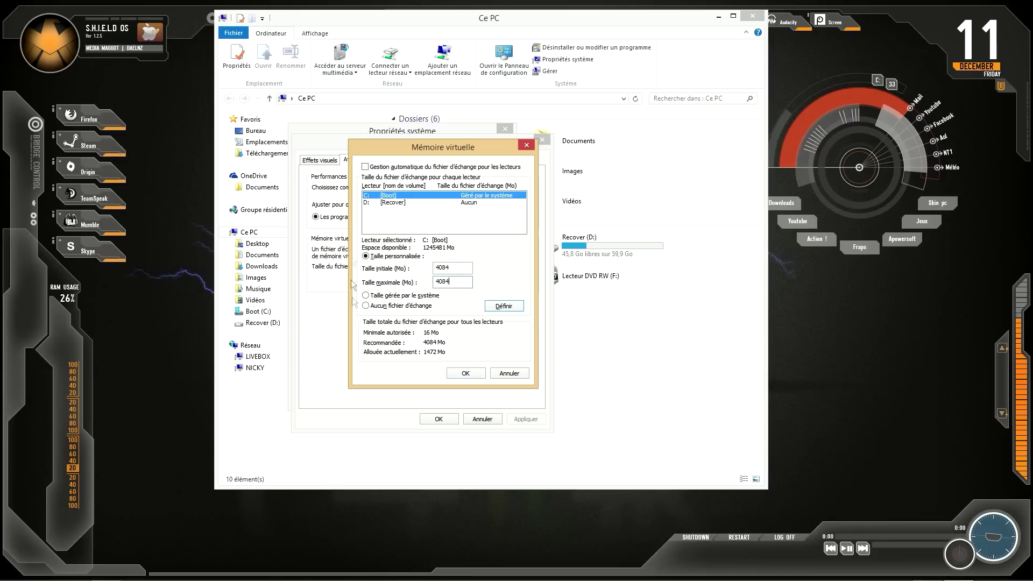
{"action": "left_click", "coordinate": [509, 310]}
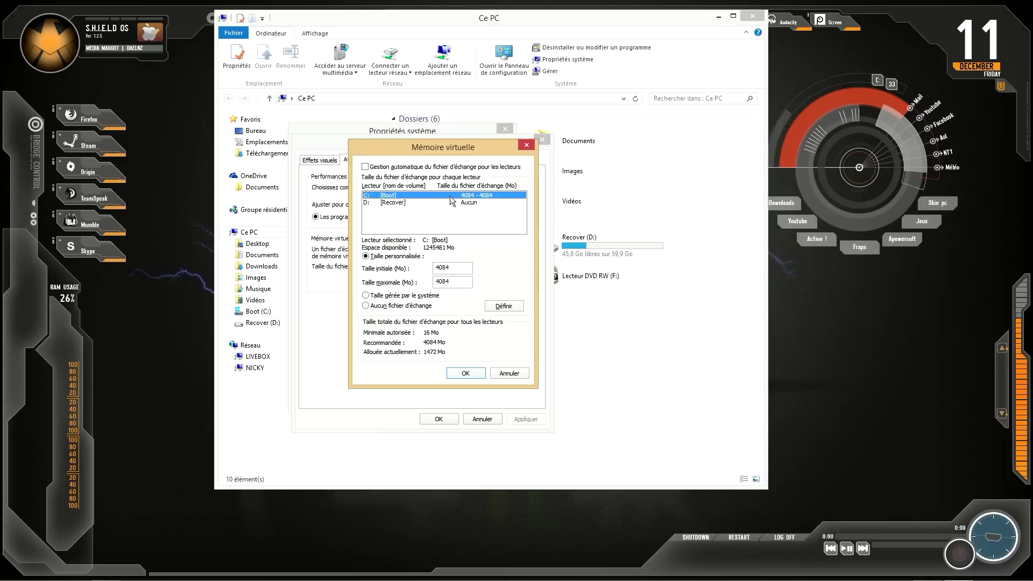
Define a custom paging file for drive D: (Recover) with initial and maximum sizes of 4084 Mo.
{"action": "left_click", "coordinate": [402, 201]}
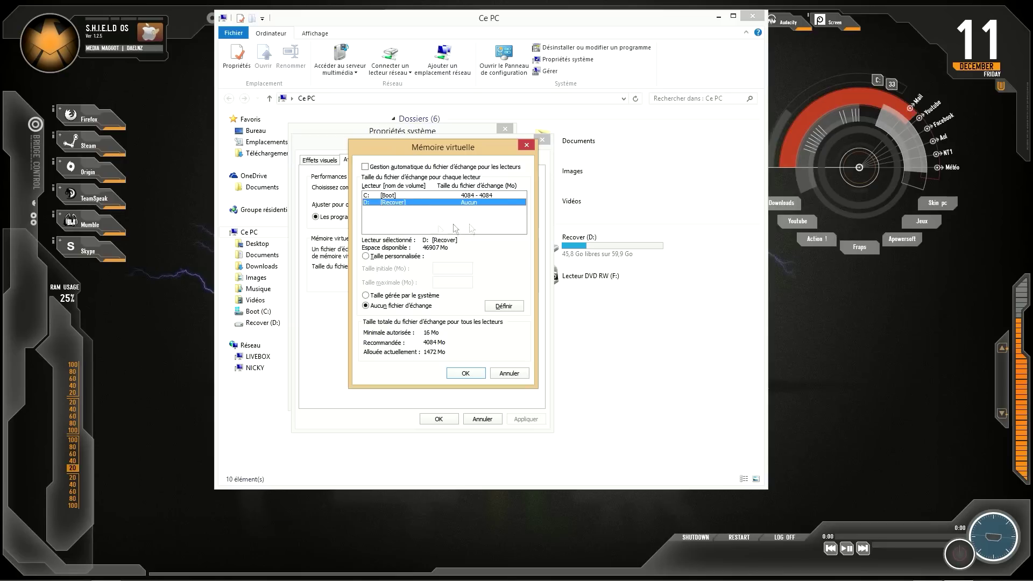
{"action": "left_click", "coordinate": [472, 195]}
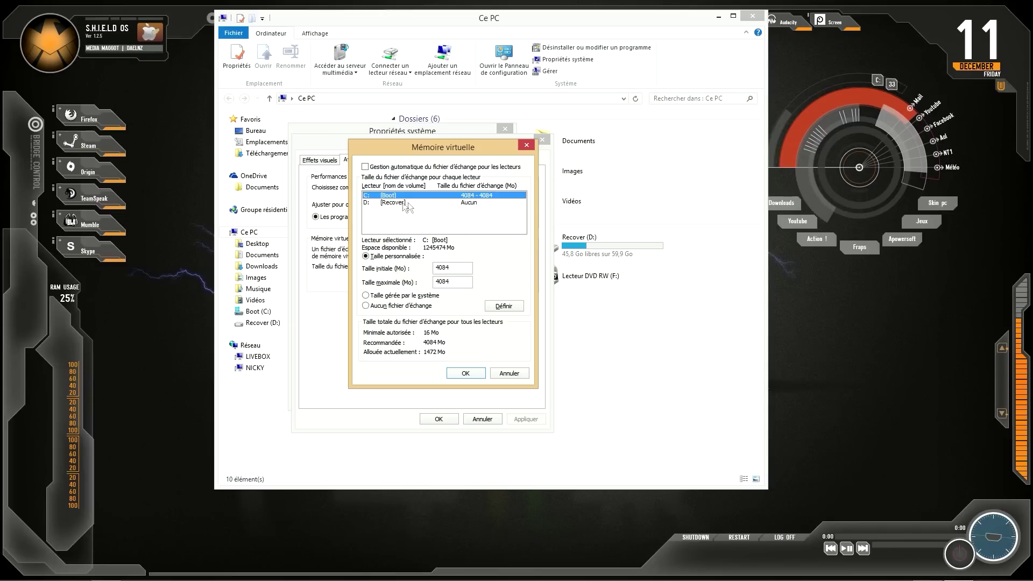
{"action": "left_click", "coordinate": [462, 202]}
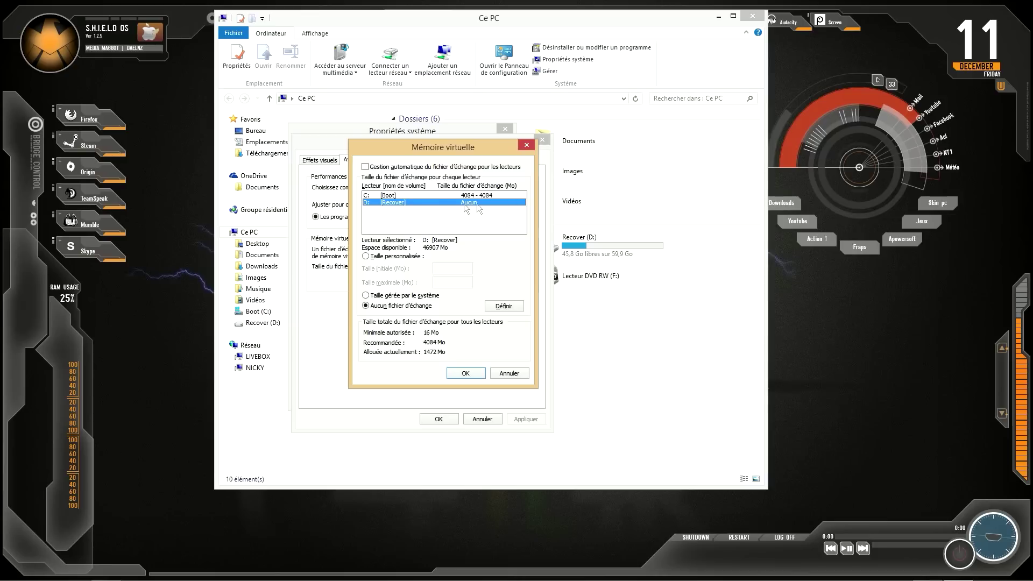
{"action": "left_click", "coordinate": [366, 257]}
{"action": "left_click", "coordinate": [450, 268]}
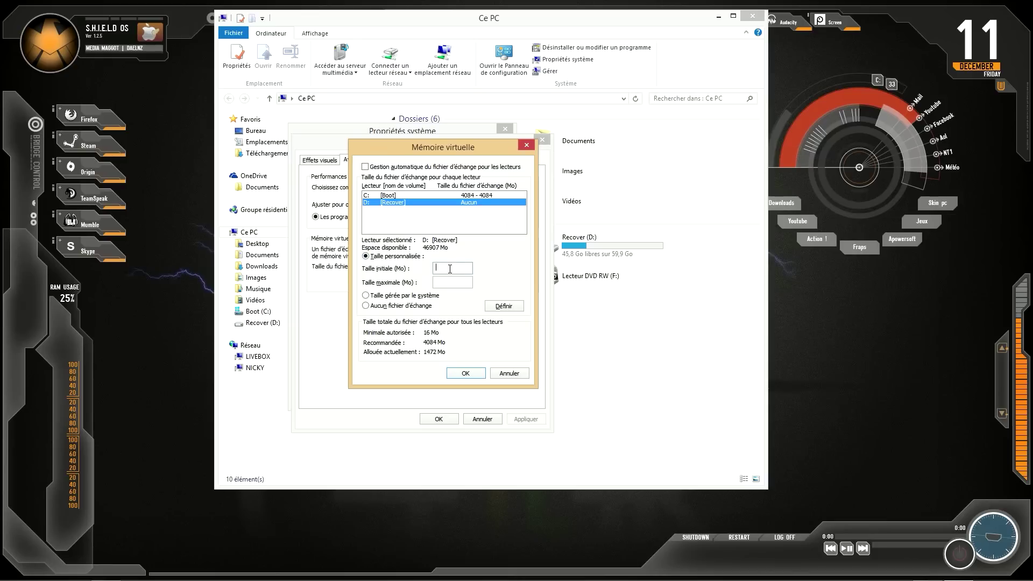
{"action": "type", "text": "4084"}
{"action": "left_click", "coordinate": [454, 283]}
{"action": "type", "text": "4084"}
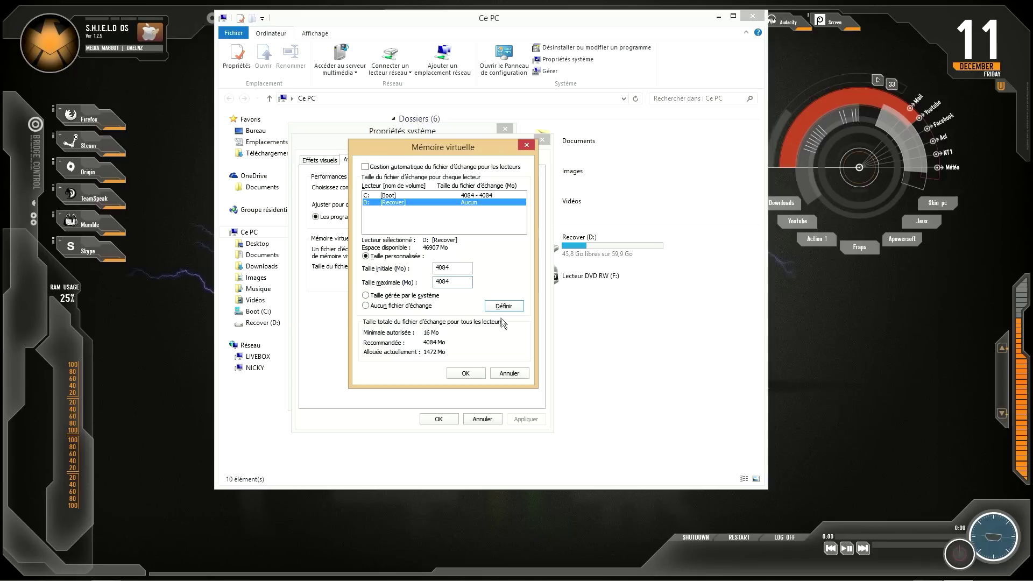
{"action": "left_click", "coordinate": [500, 306]}
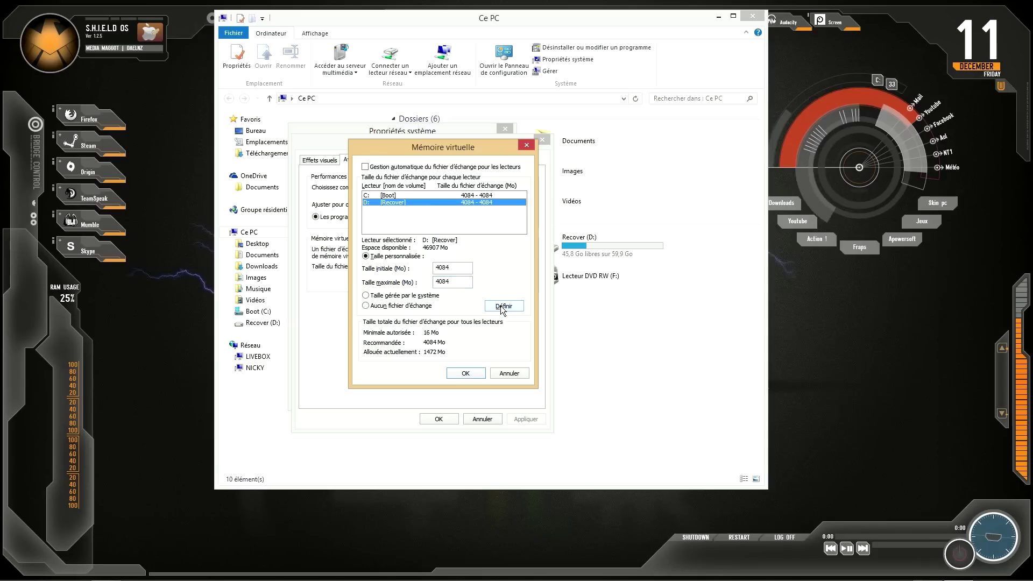
Accept the virtual memory changes, close the system settings dialogs and postpone the computer restart.
{"action": "left_click", "coordinate": [462, 373]}
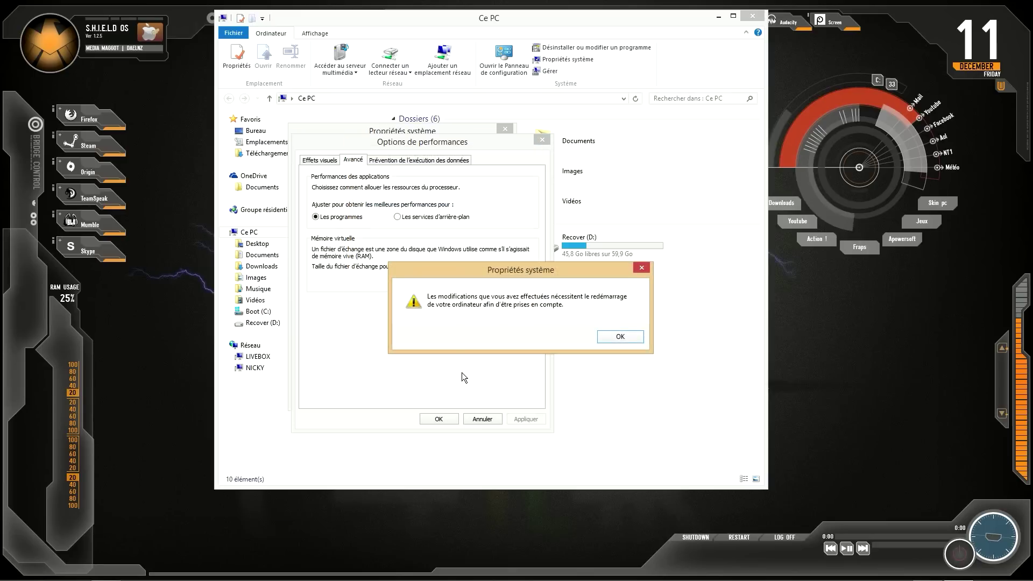
{"action": "left_click", "coordinate": [618, 336]}
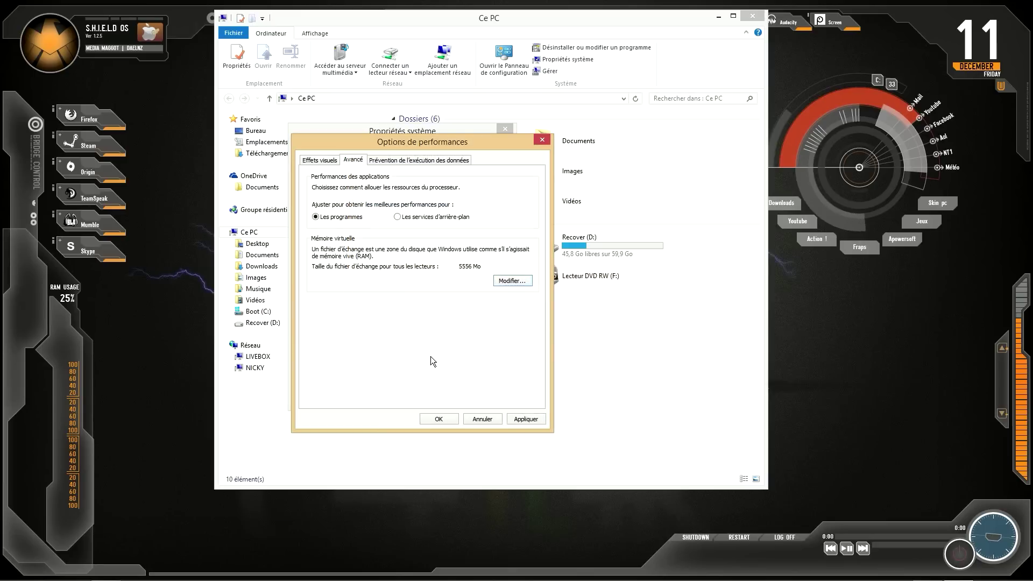
{"action": "left_click", "coordinate": [439, 419]}
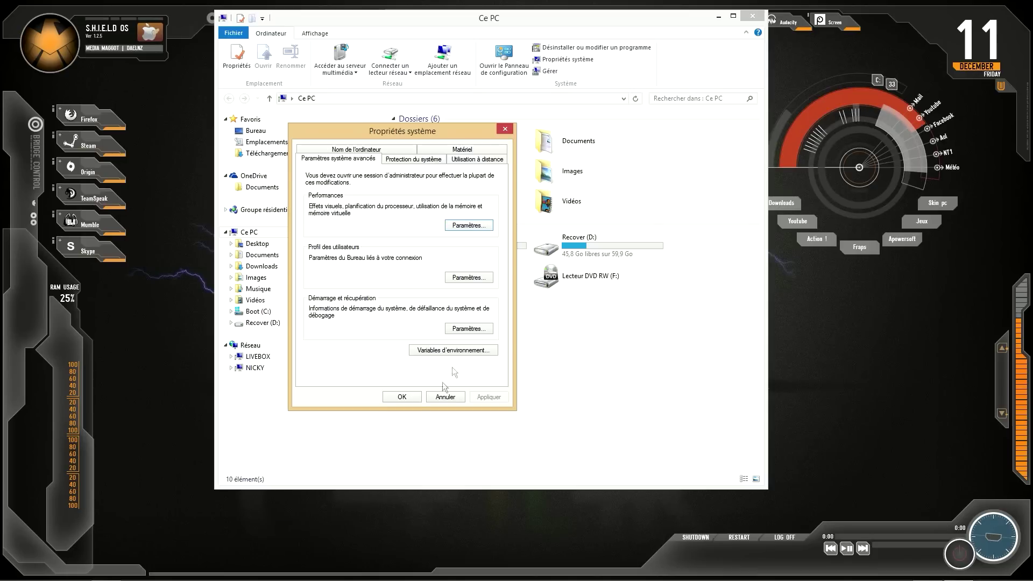
{"action": "left_click", "coordinate": [402, 396]}
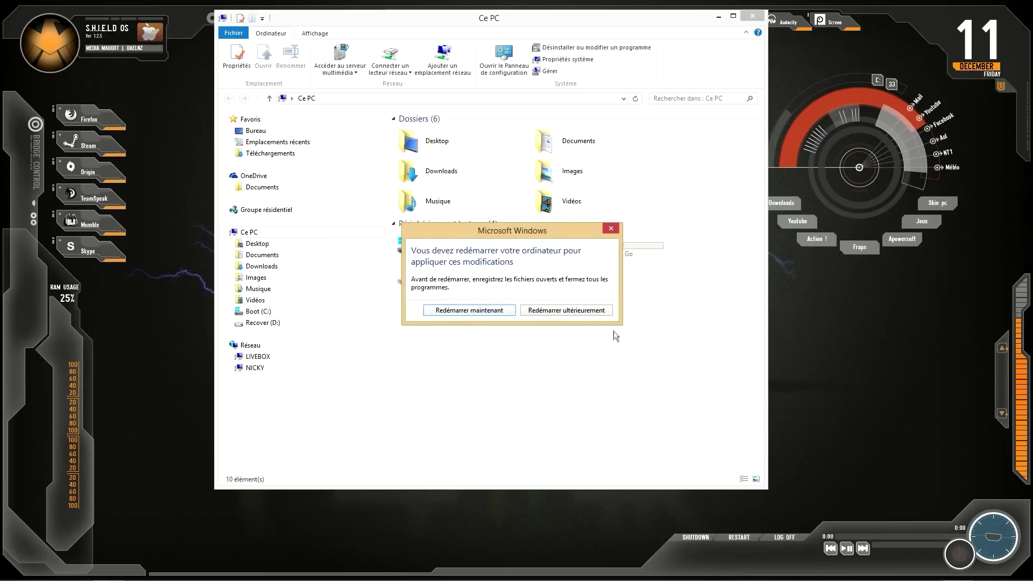
{"action": "left_click", "coordinate": [592, 313]}
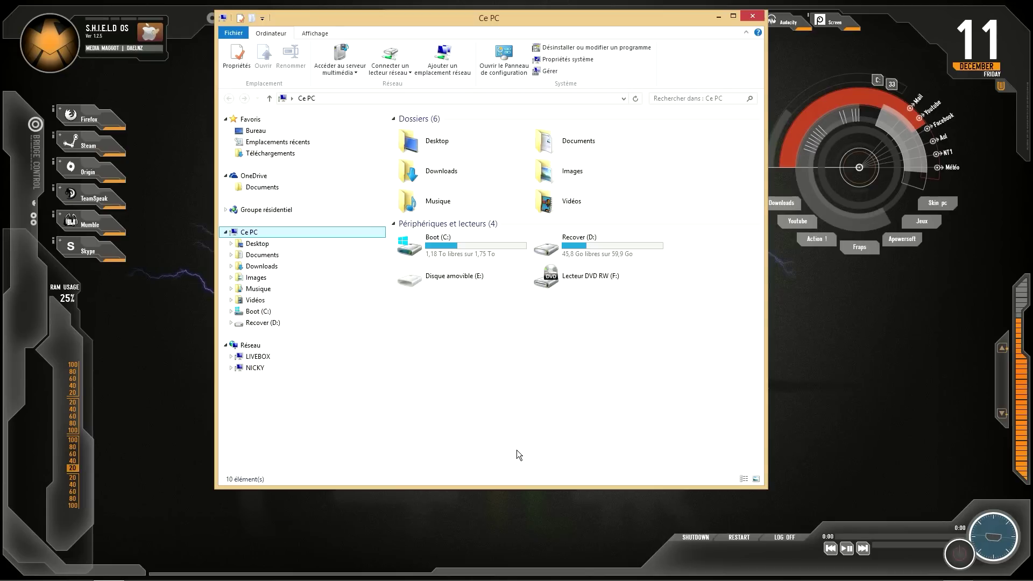
Run regedit to open the Registry Editor and allow it to make changes to the computer.
{"action": "mouse_move", "coordinate": [373, 574]}
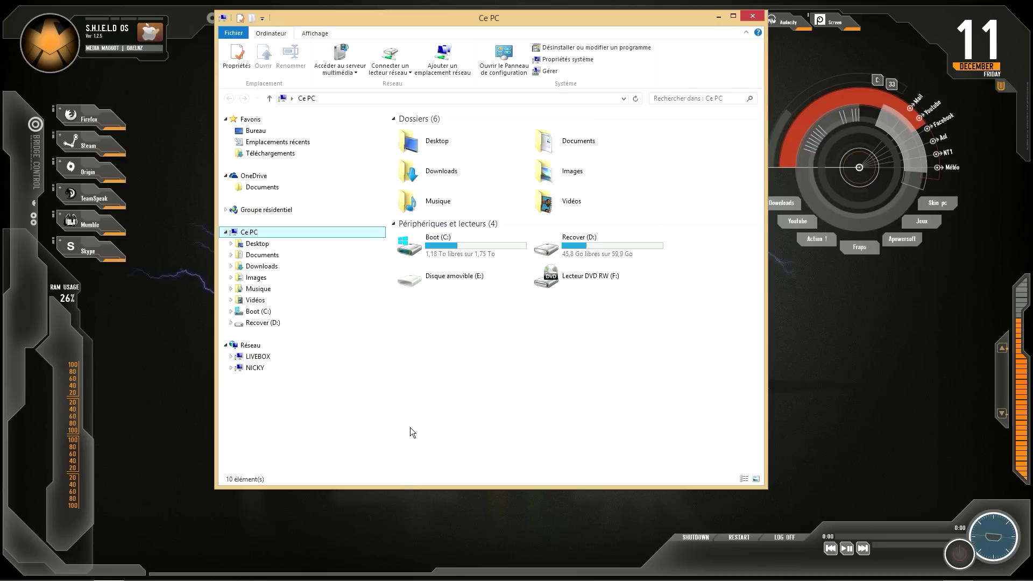
{"action": "key", "text": "super+r"}
{"action": "type", "text": "regedit"}
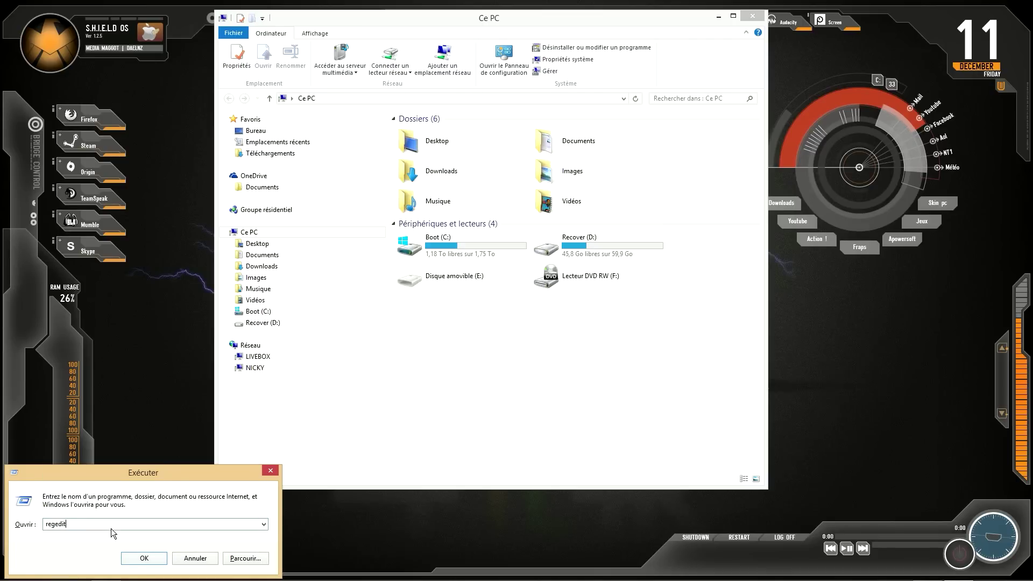
{"action": "key", "text": "Return"}
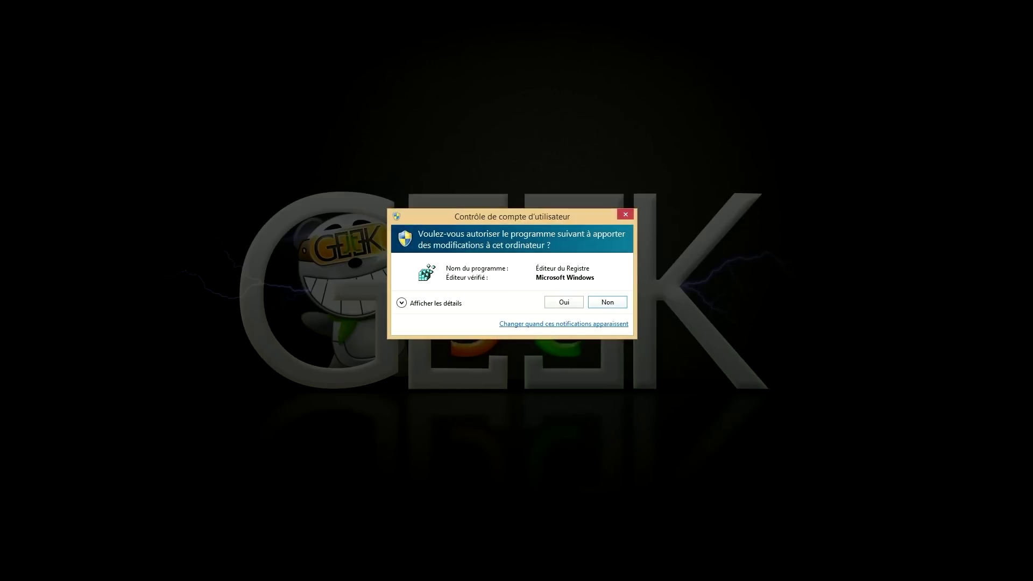
{"action": "left_click", "coordinate": [563, 303]}
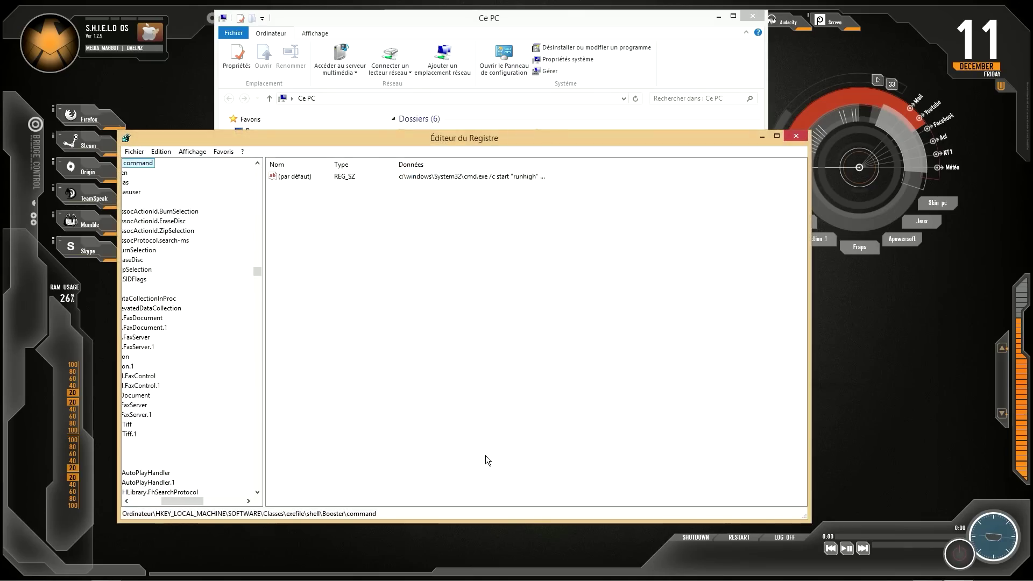
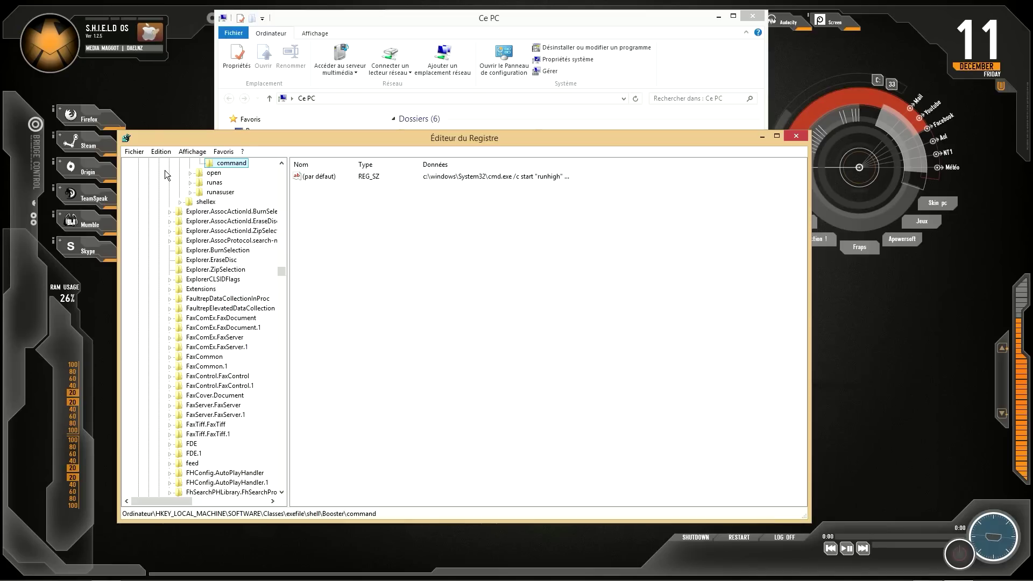
Export the selected registry branch to the Documents folder as the backup file sauv_registre11-12-15.
{"action": "left_click", "coordinate": [133, 151]}
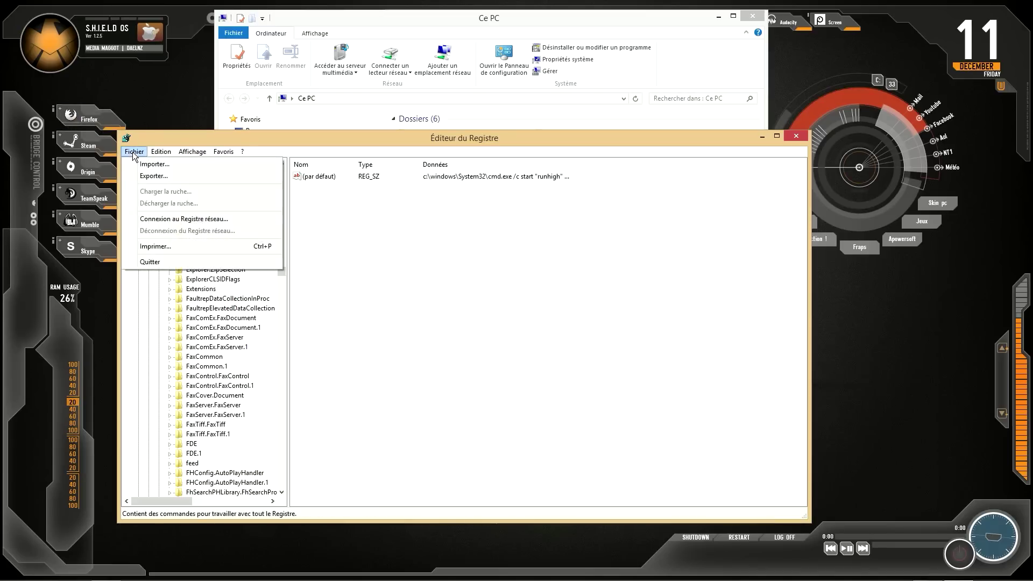
{"action": "left_click", "coordinate": [164, 176]}
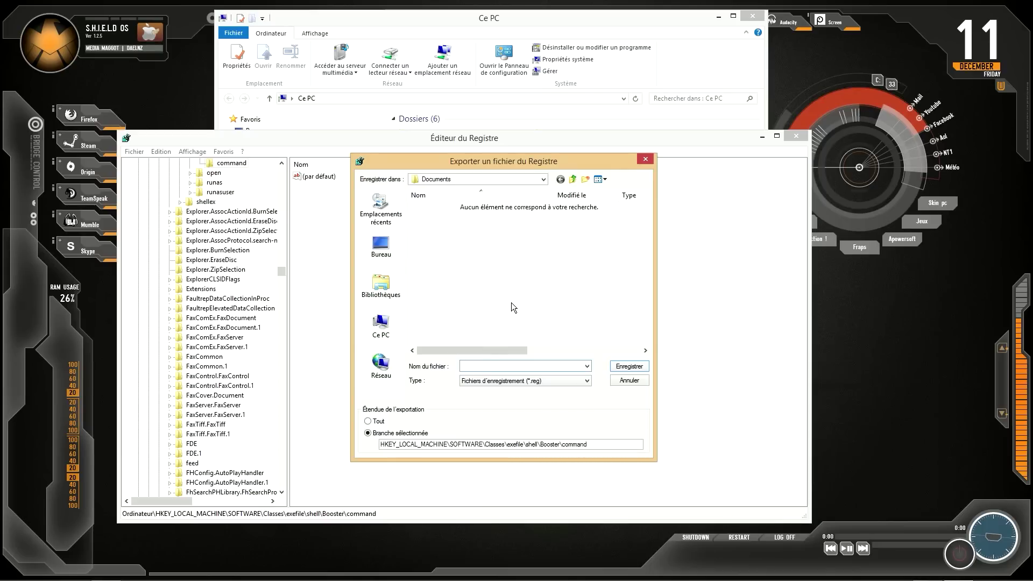
{"action": "type", "text": "sauv_"}
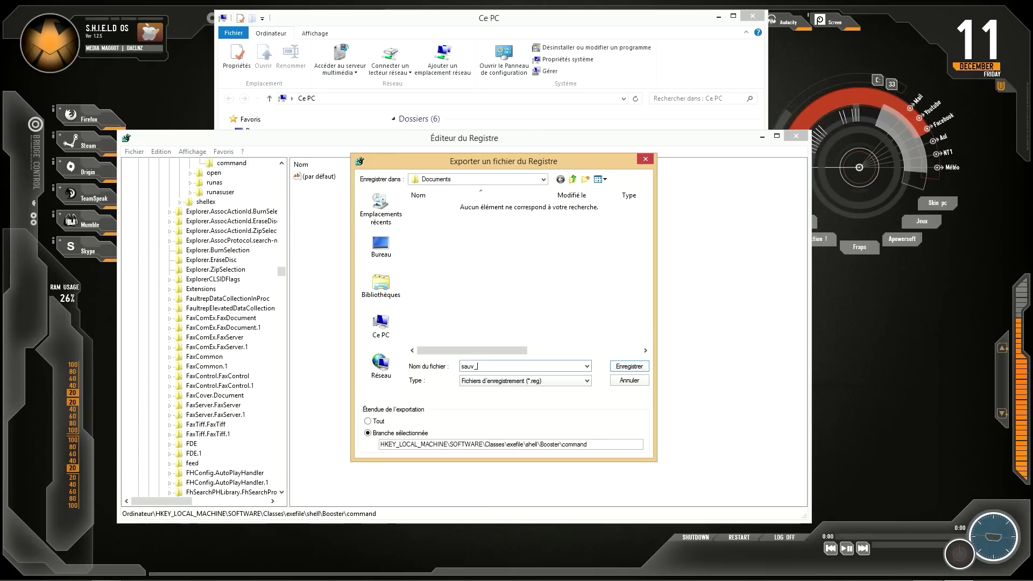
{"action": "type", "text": "registre"}
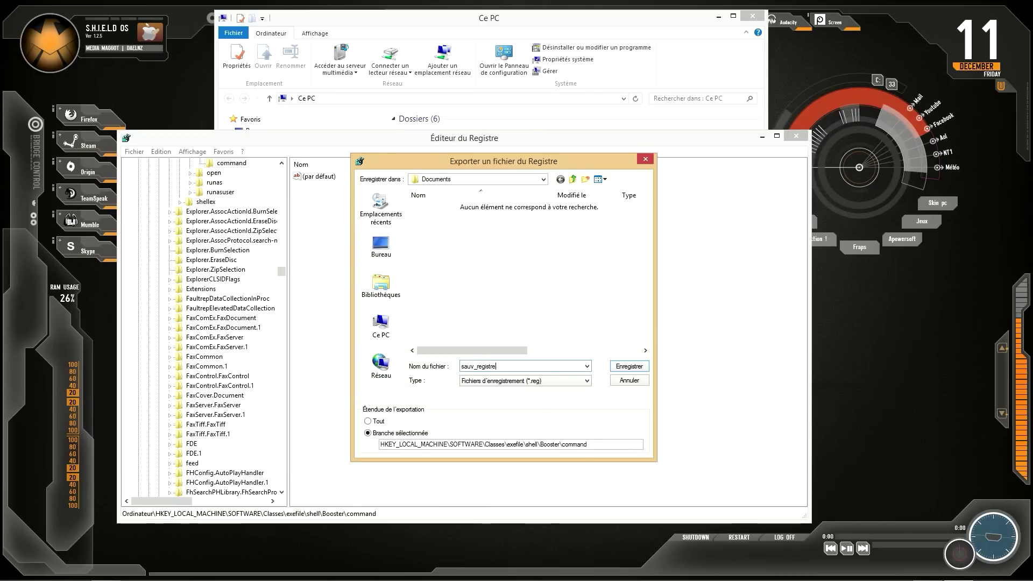
{"action": "type", "text": "11"}
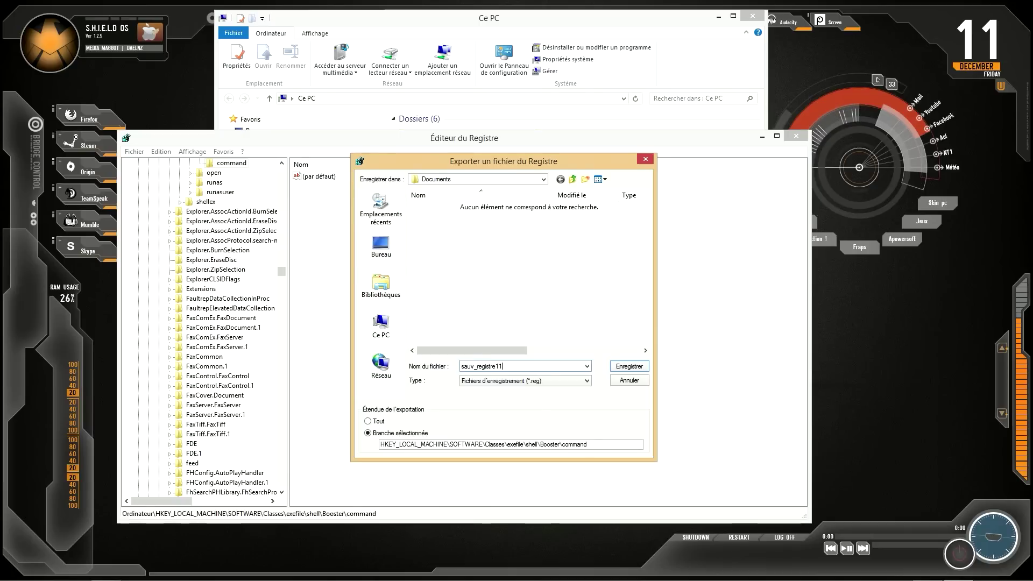
{"action": "type", "text": "-12-15"}
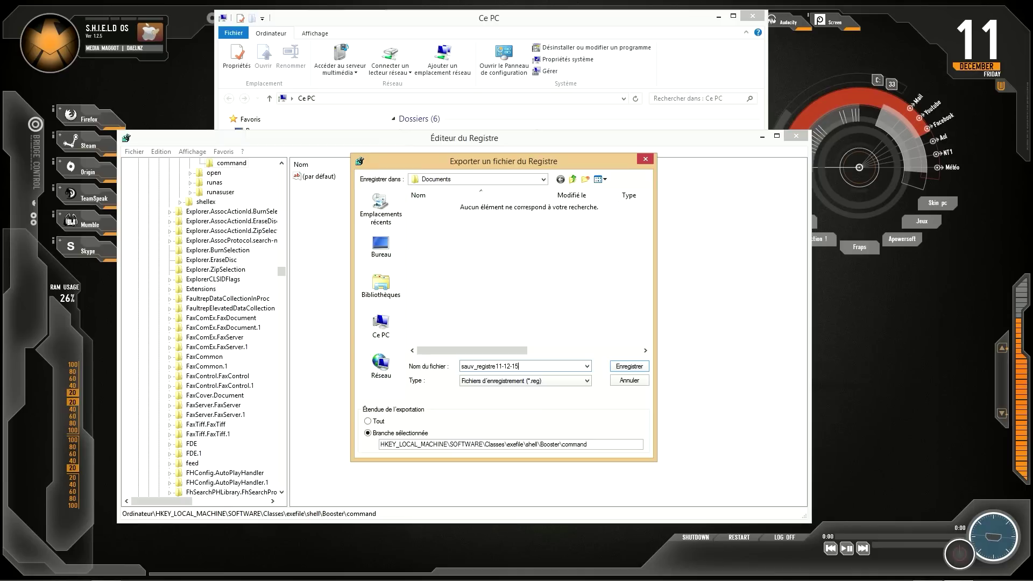
{"action": "left_click", "coordinate": [629, 367]}
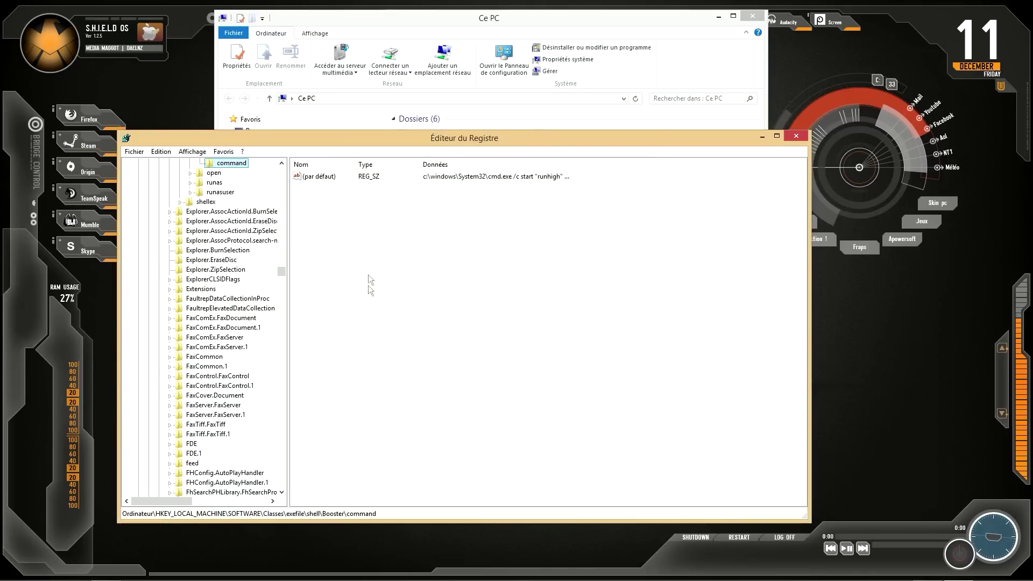
Find the backup sauv_registre11-12-15.reg in the registry import dialog and leave the dialog.
{"action": "left_click", "coordinate": [134, 151]}
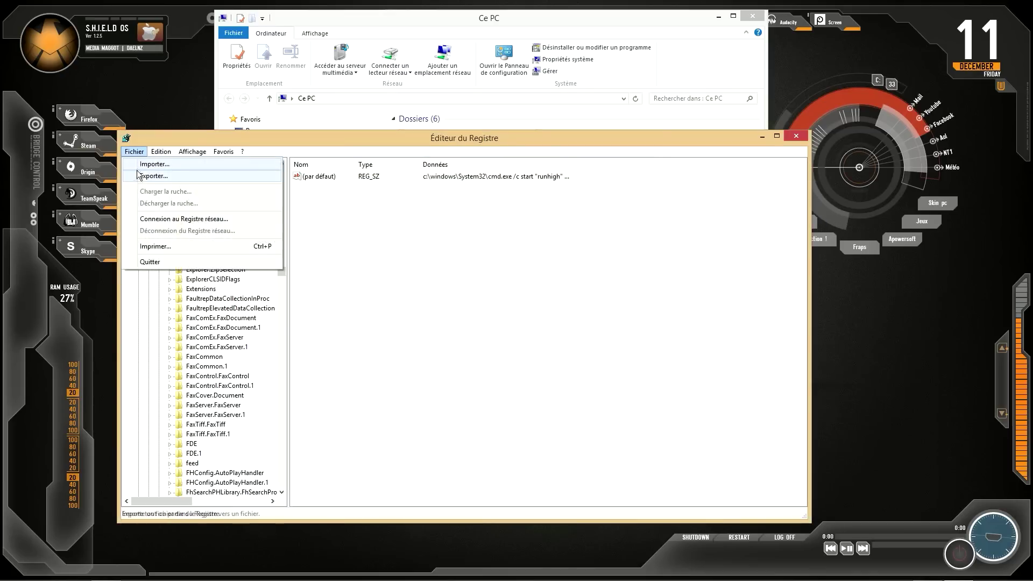
{"action": "left_click", "coordinate": [158, 164]}
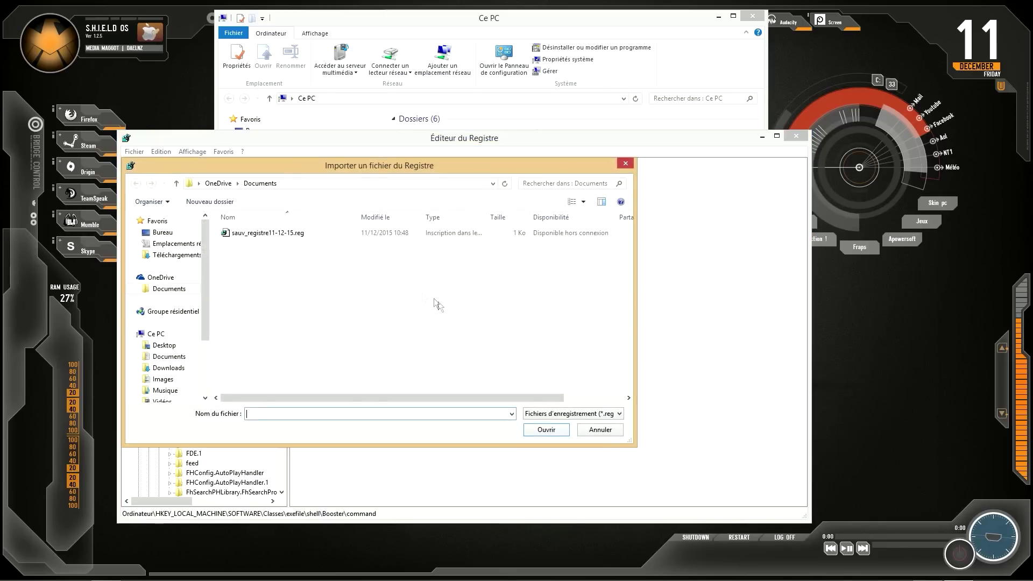
{"action": "left_click", "coordinate": [255, 232]}
{"action": "key", "text": "Return"}
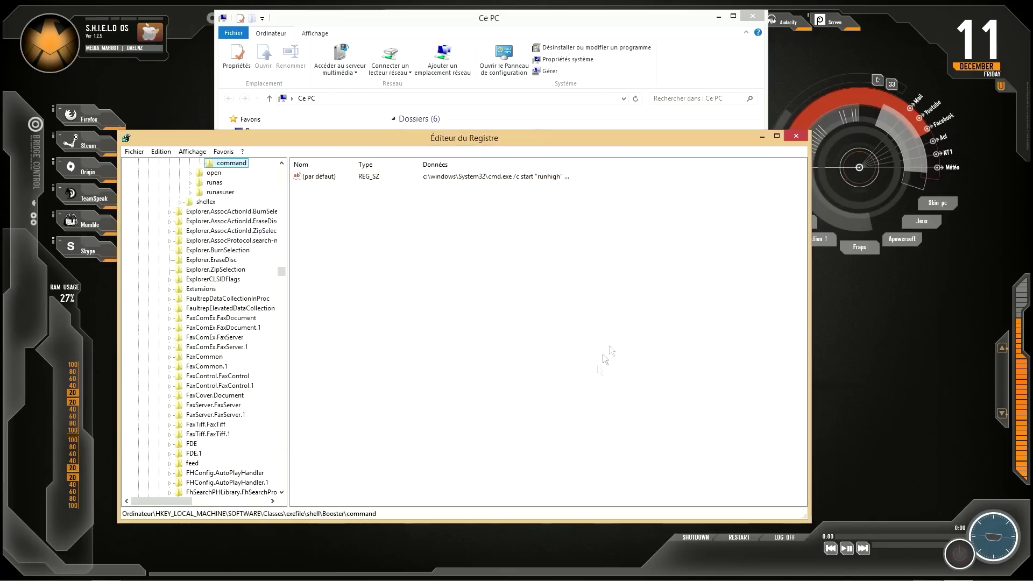
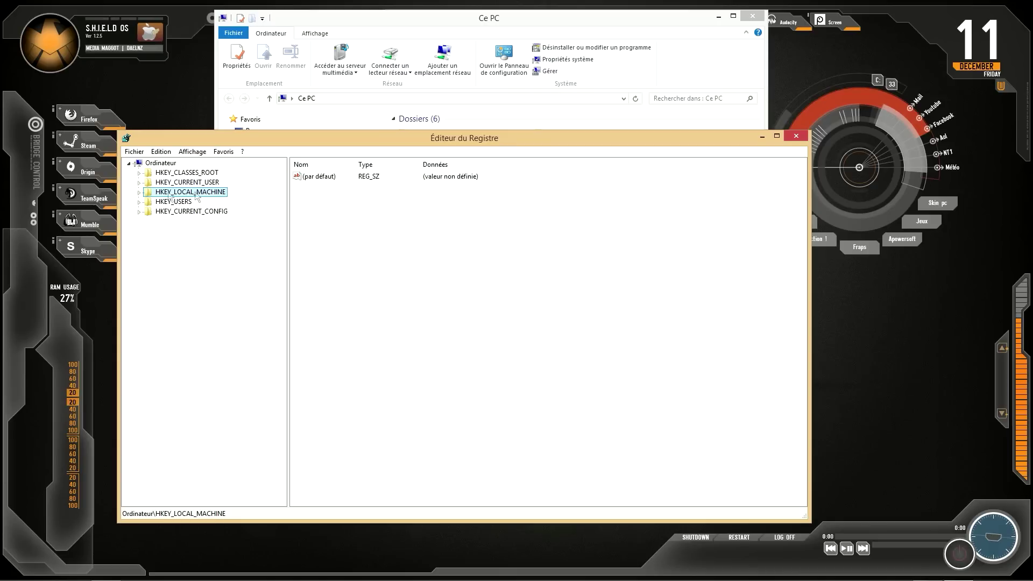
Collapse the SOFTWARE key and expand the registry tree down to HKEY_LOCAL_MACHINE\SYSTEM\CurrentControlSet\Control.
{"action": "left_click", "coordinate": [138, 192]}
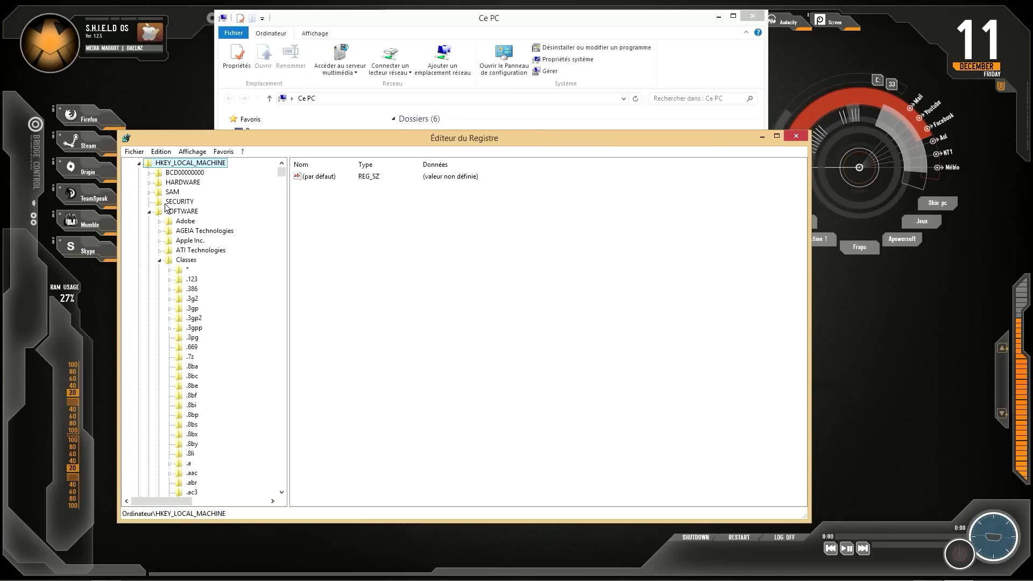
{"action": "left_click", "coordinate": [149, 212]}
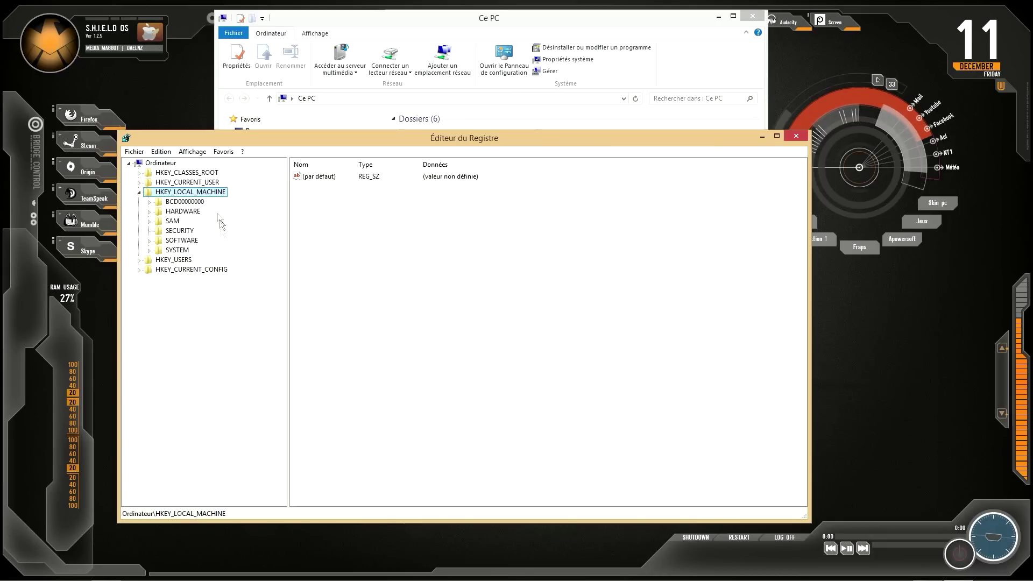
{"action": "left_click", "coordinate": [171, 251]}
{"action": "left_click", "coordinate": [149, 251]}
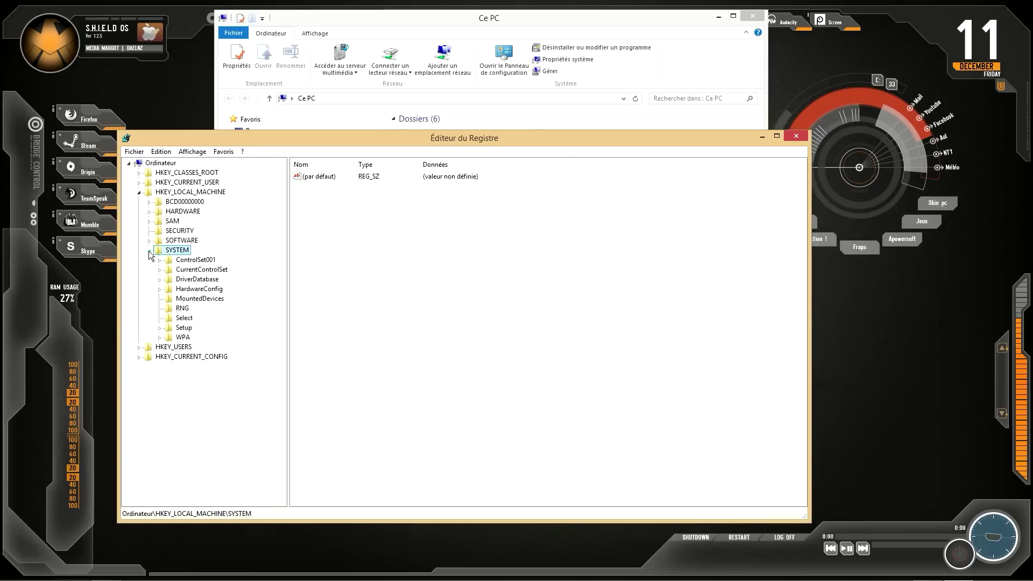
{"action": "left_click", "coordinate": [195, 273]}
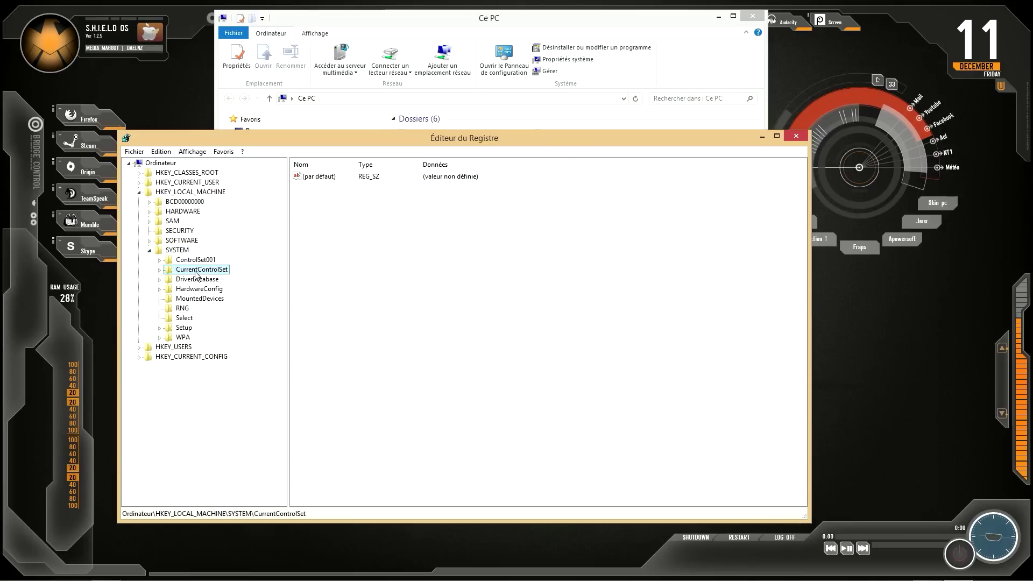
{"action": "left_click", "coordinate": [159, 271]}
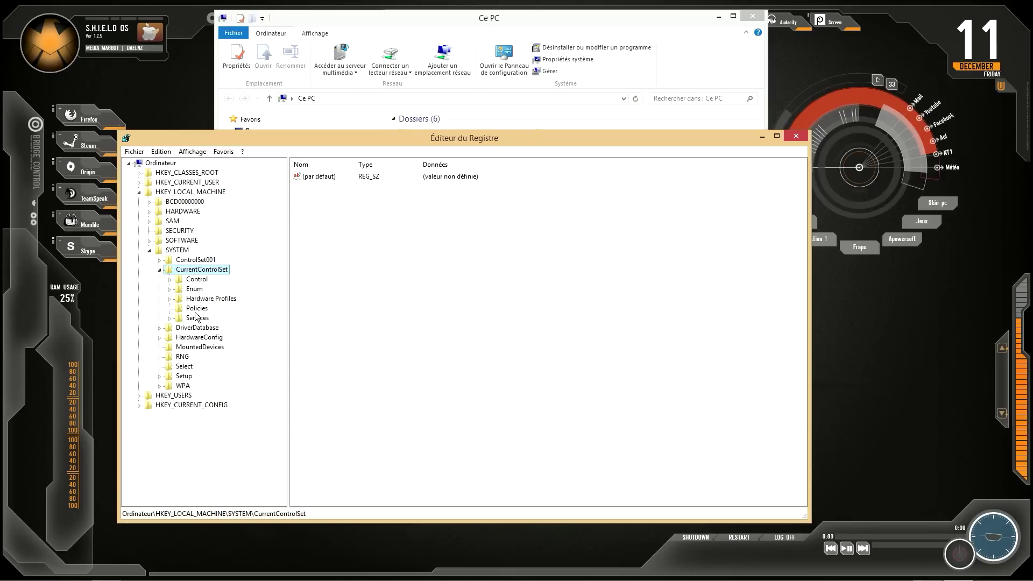
{"action": "left_click", "coordinate": [190, 280]}
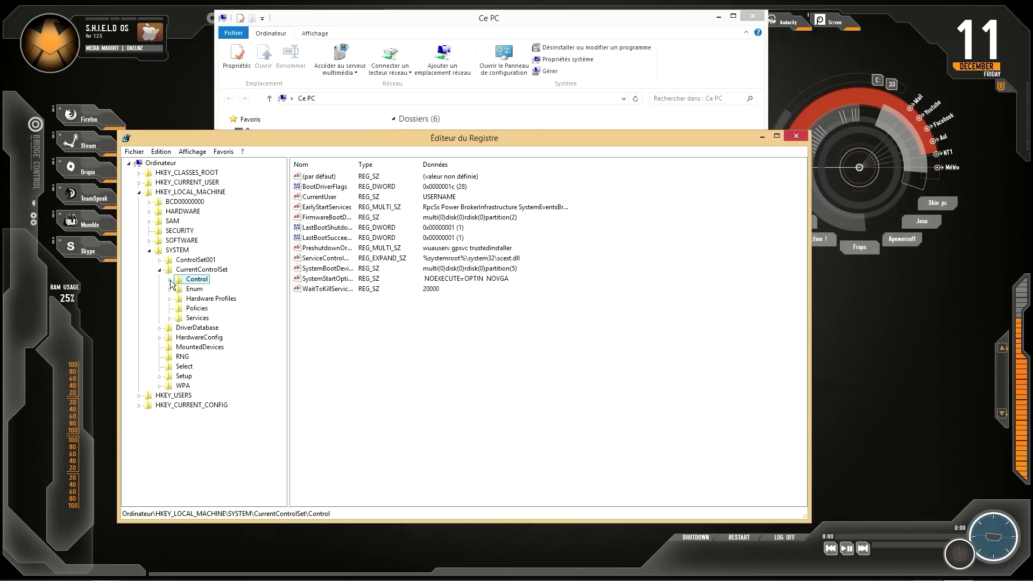
{"action": "left_click", "coordinate": [170, 279]}
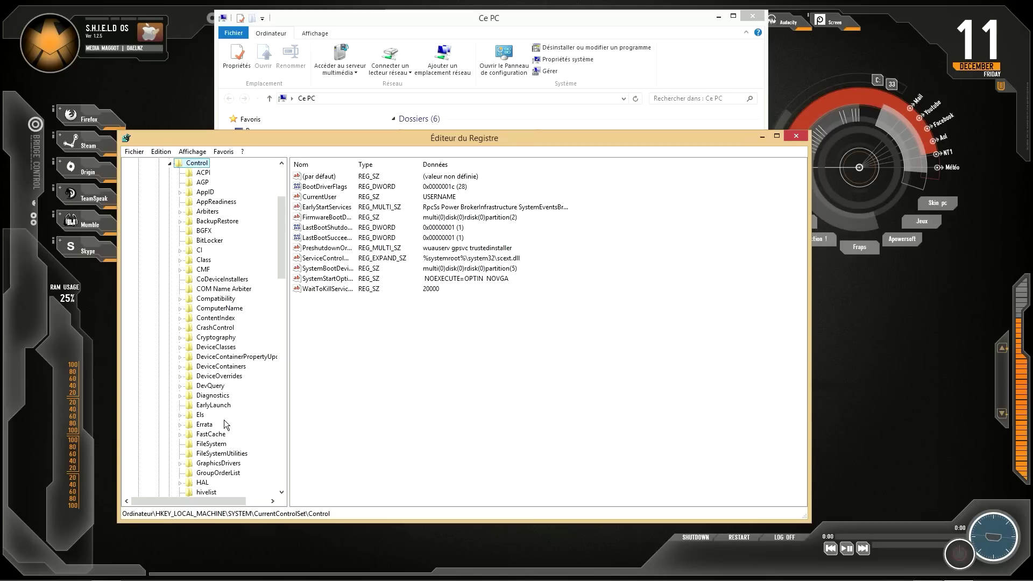
Expand Session Manager under the Control key and select its Memory Management key.
{"action": "scroll", "coordinate": [223, 420], "scroll_direction": "down", "scroll_amount": 1}
{"action": "left_click_drag", "start_coordinate": [282, 256], "coordinate": [286, 386]}
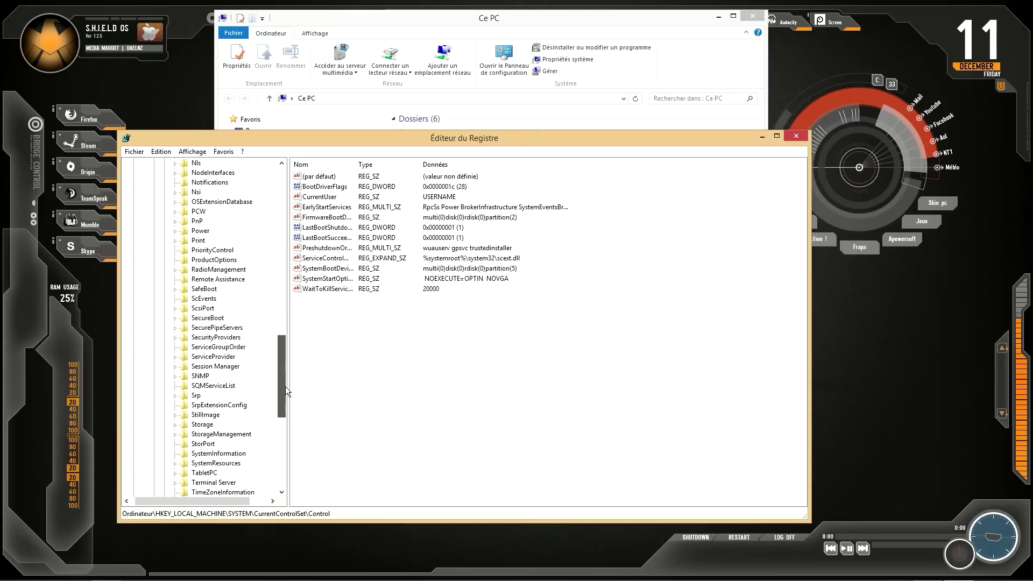
{"action": "left_click", "coordinate": [204, 371]}
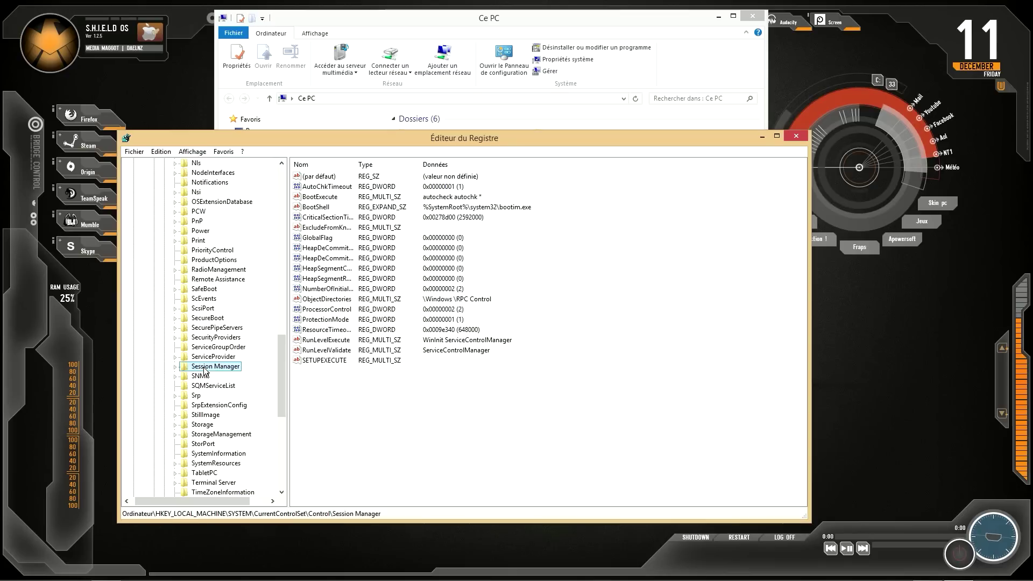
{"action": "left_click", "coordinate": [175, 366]}
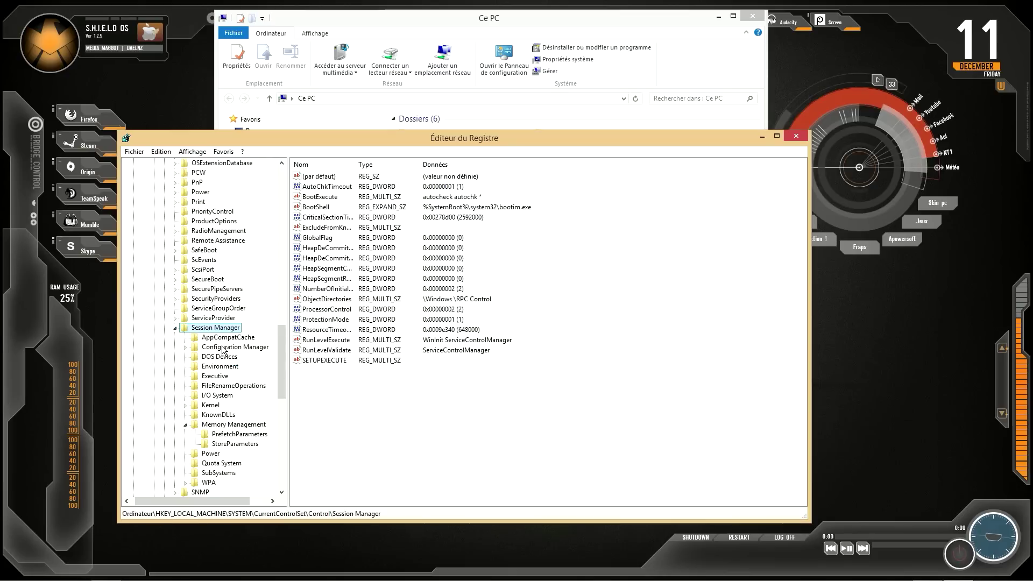
{"action": "left_click", "coordinate": [186, 425]}
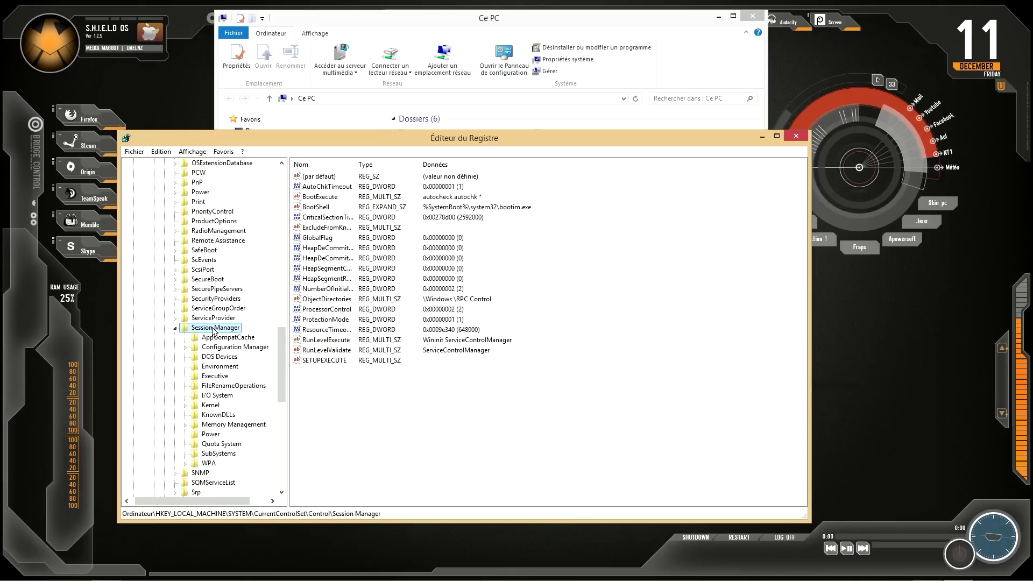
{"action": "left_click", "coordinate": [242, 425]}
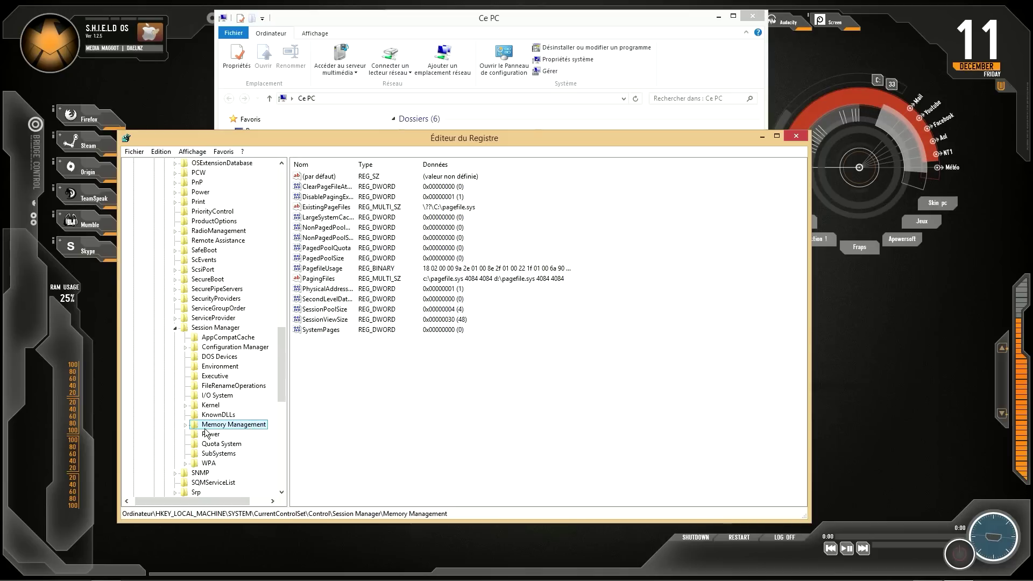
Set the ClearPageFileAtShutdown value to 1 in hexadecimal and close the Registry Editor.
{"action": "scroll", "coordinate": [215, 387], "scroll_direction": "down", "scroll_amount": 3}
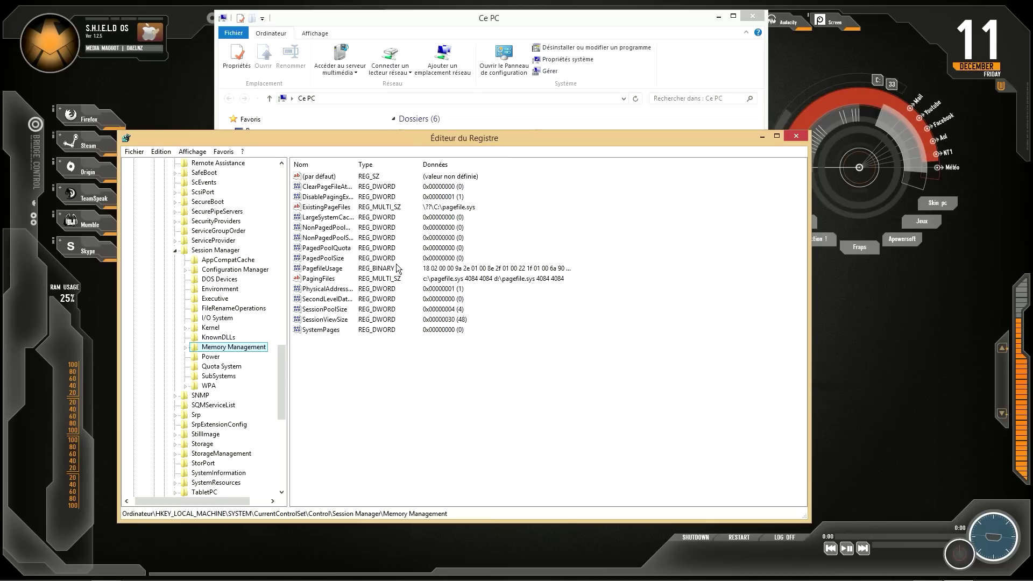
{"action": "left_click", "coordinate": [323, 189]}
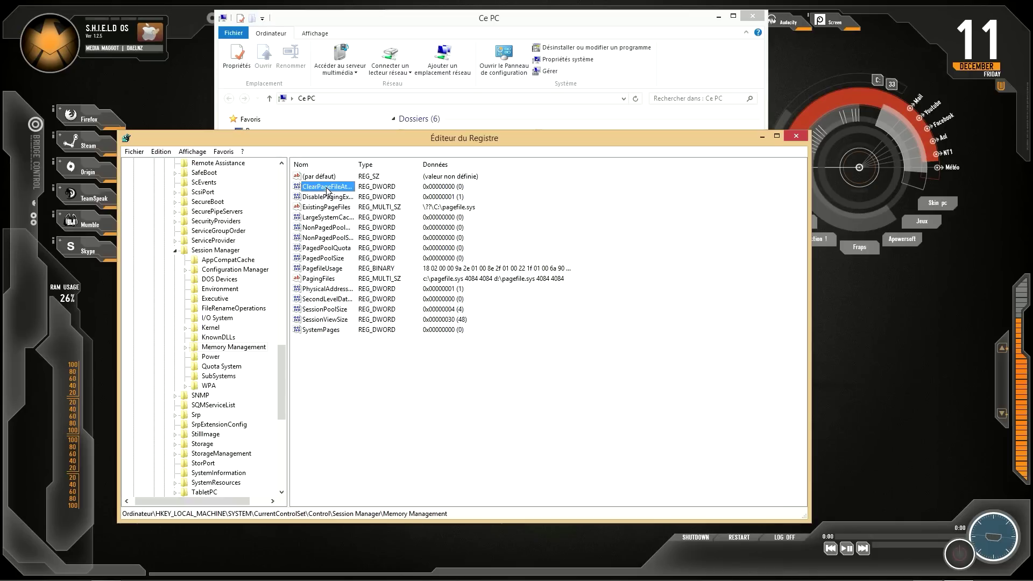
{"action": "double_click", "coordinate": [326, 187]}
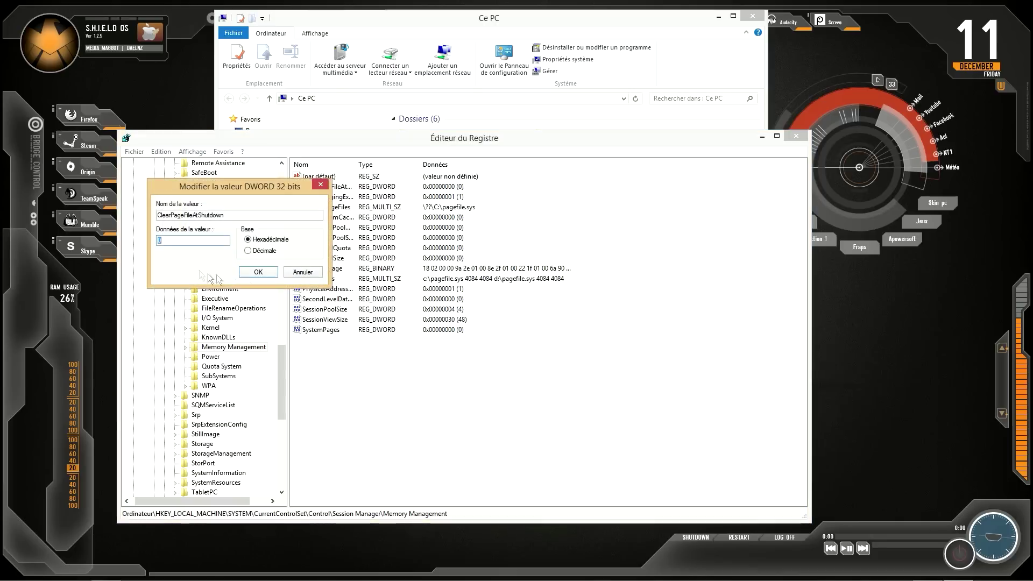
{"action": "left_click_drag", "start_coordinate": [221, 188], "coordinate": [323, 189]}
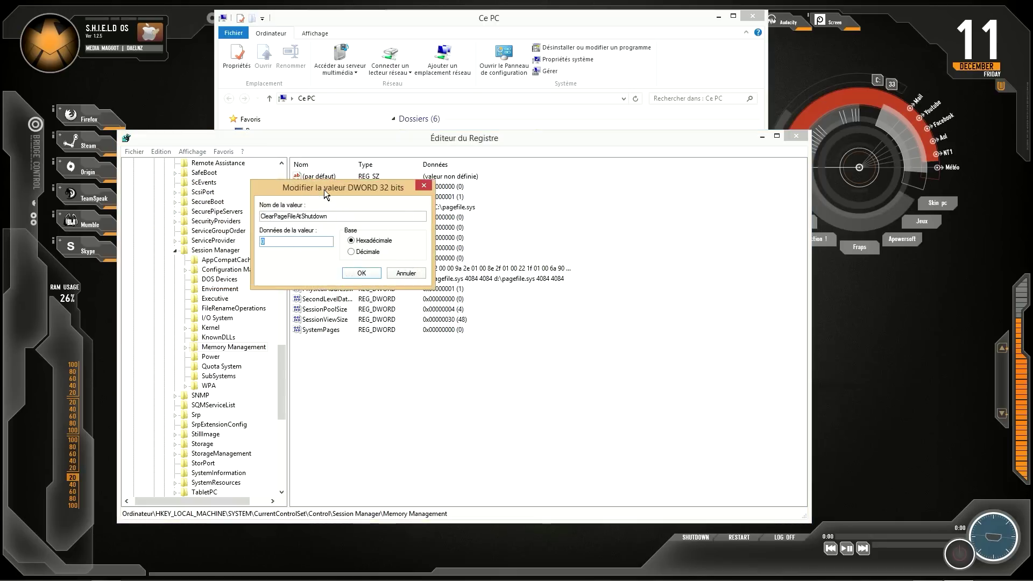
{"action": "type", "text": "1"}
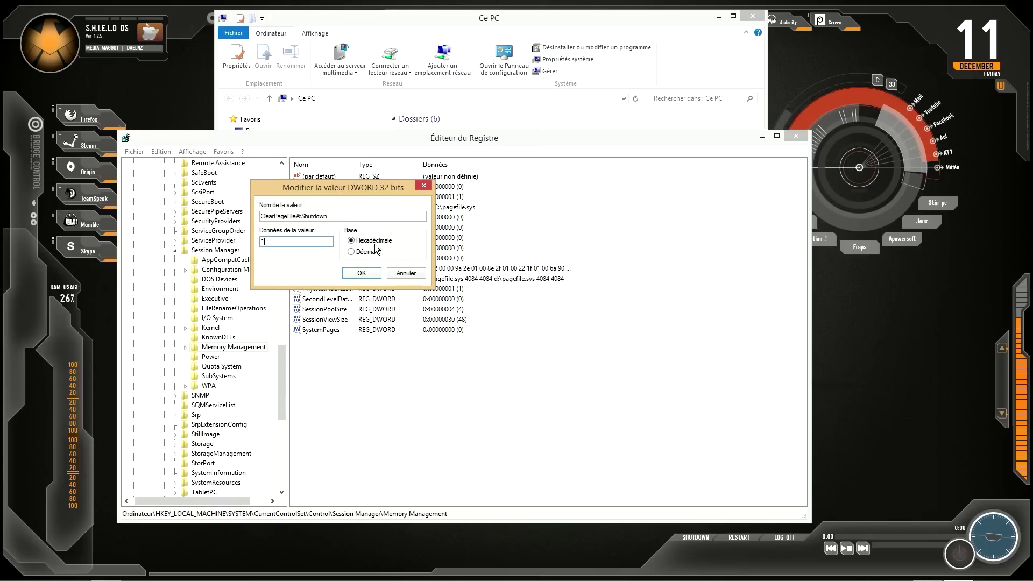
{"action": "left_click", "coordinate": [362, 275]}
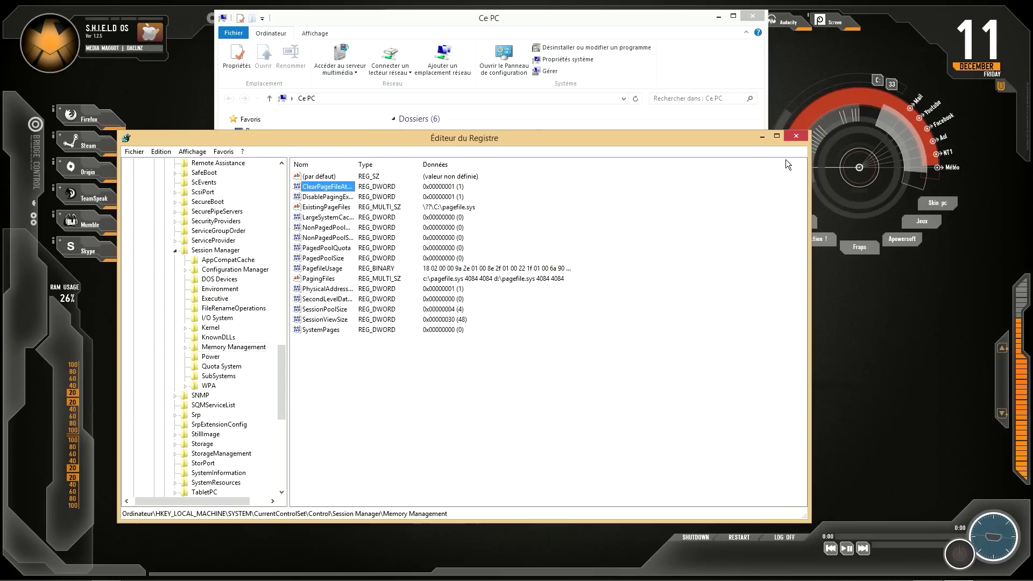
{"action": "left_click", "coordinate": [796, 136]}
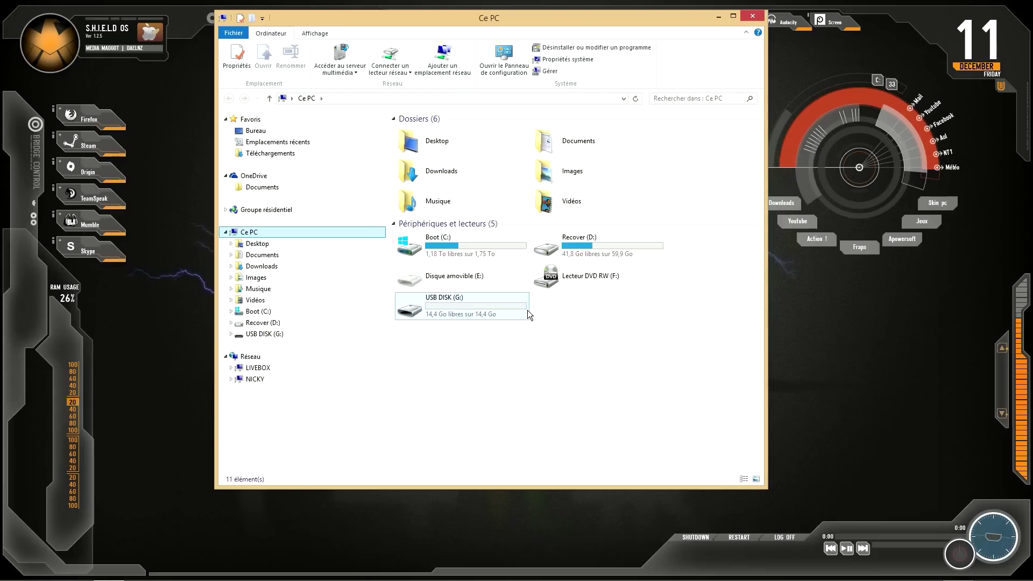
Open the ReadyBoost settings in the properties of the USB DISK (G:) drive.
{"action": "left_click", "coordinate": [456, 318]}
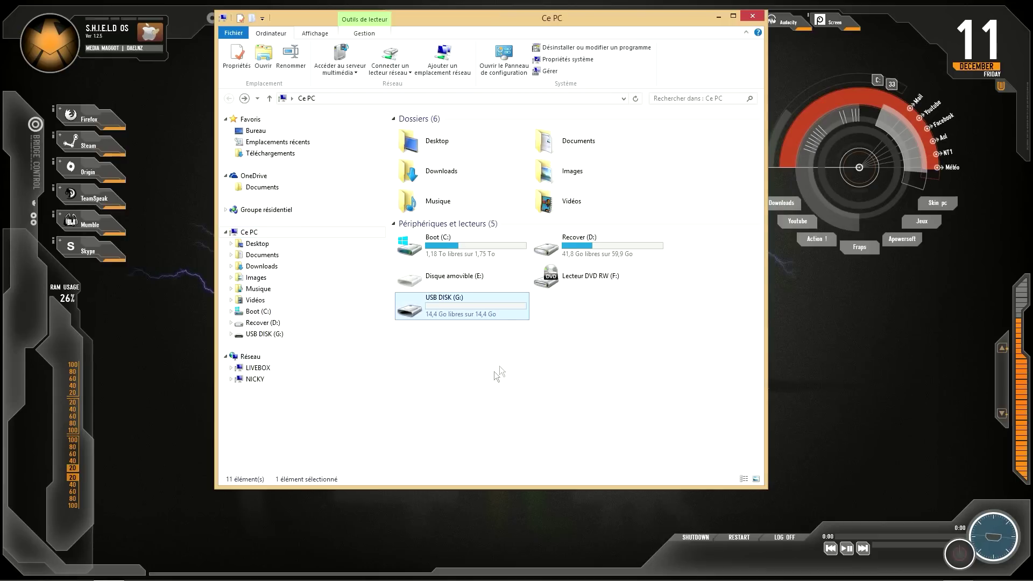
{"action": "right_click", "coordinate": [431, 311]}
{"action": "left_click", "coordinate": [468, 542]}
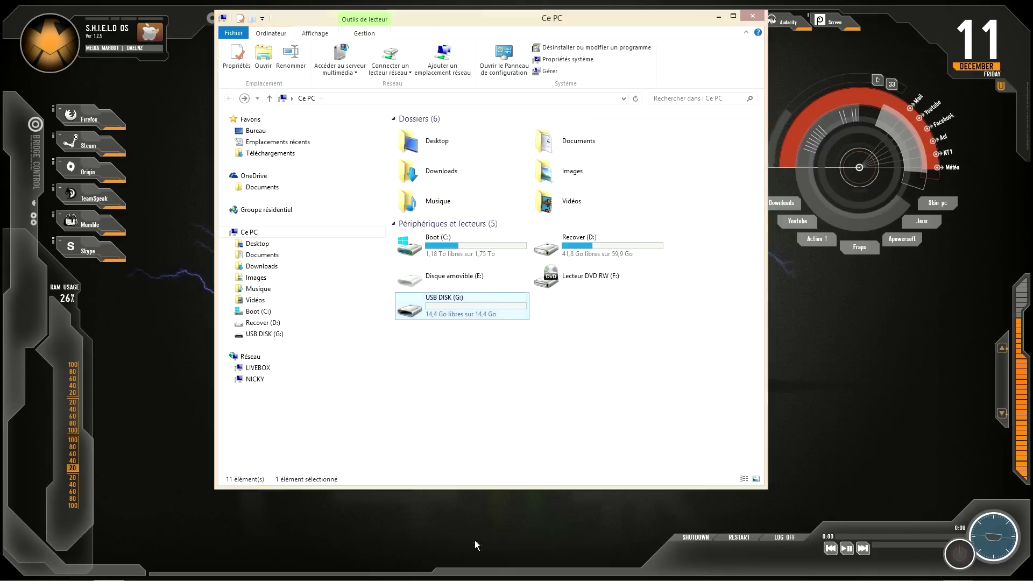
{"action": "left_click_drag", "start_coordinate": [563, 320], "coordinate": [496, 176]}
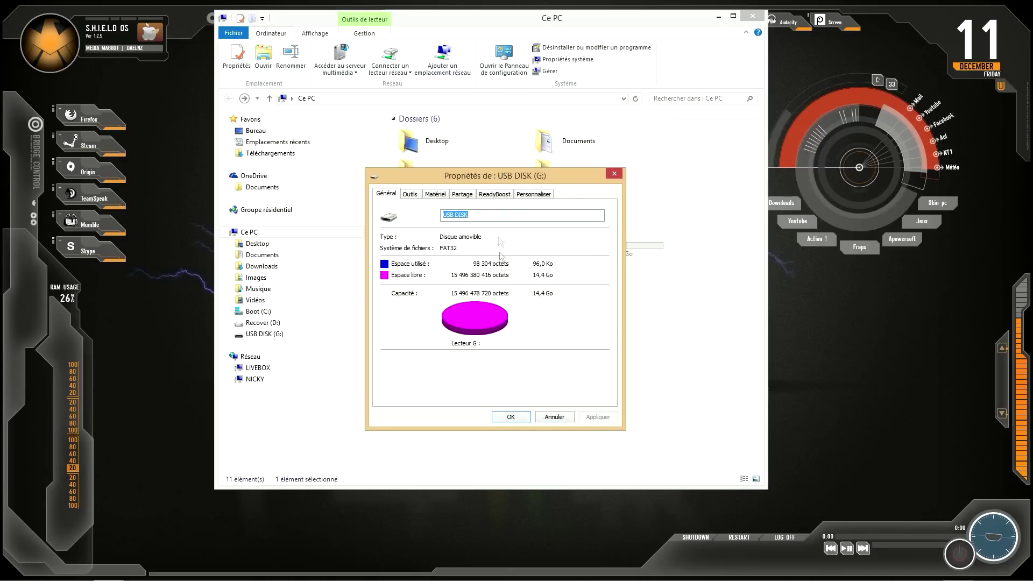
{"action": "left_click", "coordinate": [503, 197]}
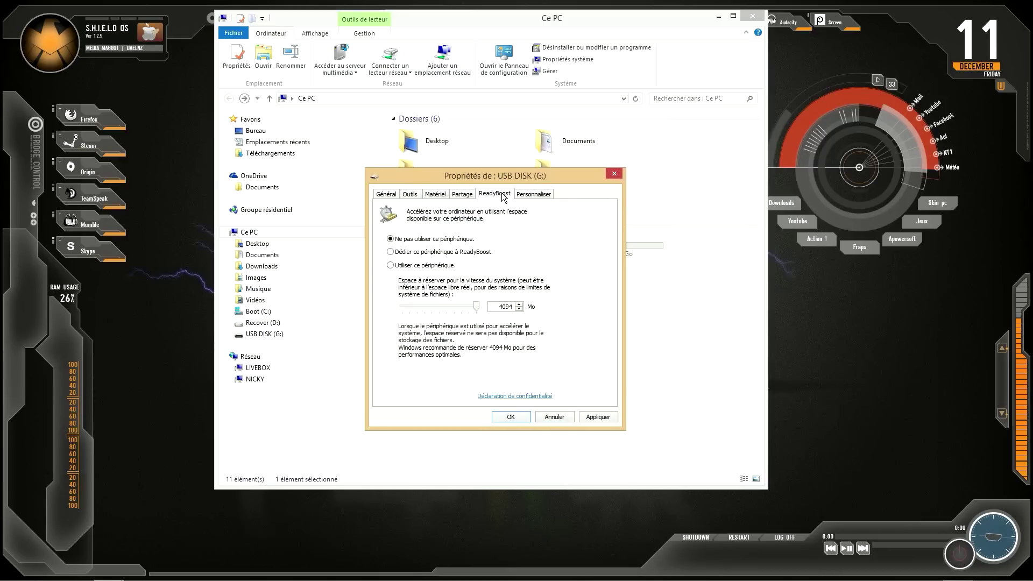
Enable use of the USB disk for ReadyBoost with 4094 Mo reserved, apply the setting and close the properties.
{"action": "left_click", "coordinate": [390, 252]}
{"action": "mouse_move", "coordinate": [504, 180]}
{"action": "left_mouse_down"}
{"action": "mouse_move", "coordinate": [707, 176]}
{"action": "mouse_move", "coordinate": [415, 175]}
{"action": "mouse_move", "coordinate": [506, 178]}
{"action": "mouse_move", "coordinate": [496, 168]}
{"action": "left_mouse_up"}
{"action": "mouse_move", "coordinate": [482, 296]}
{"action": "left_mouse_down"}
{"action": "mouse_move", "coordinate": [447, 296]}
{"action": "mouse_move", "coordinate": [498, 305]}
{"action": "left_mouse_up"}
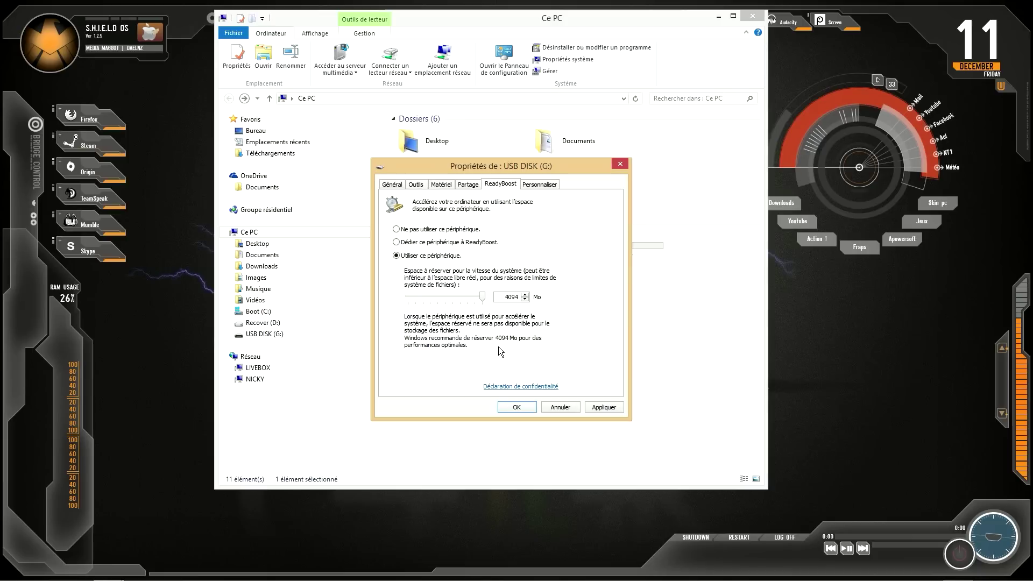
{"action": "left_click", "coordinate": [603, 407]}
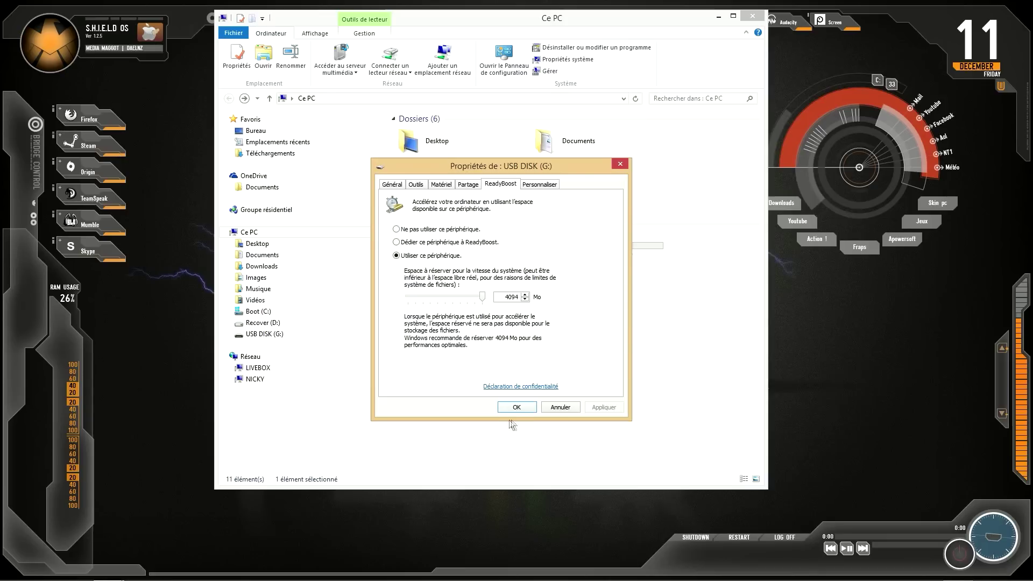
{"action": "left_click", "coordinate": [515, 408]}
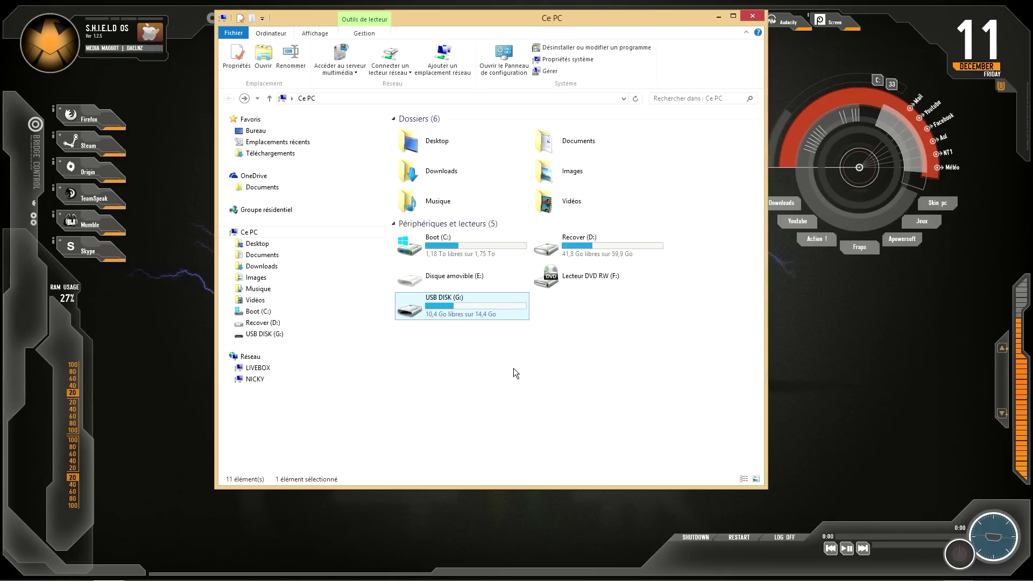
{"action": "mouse_move", "coordinate": [374, 575]}
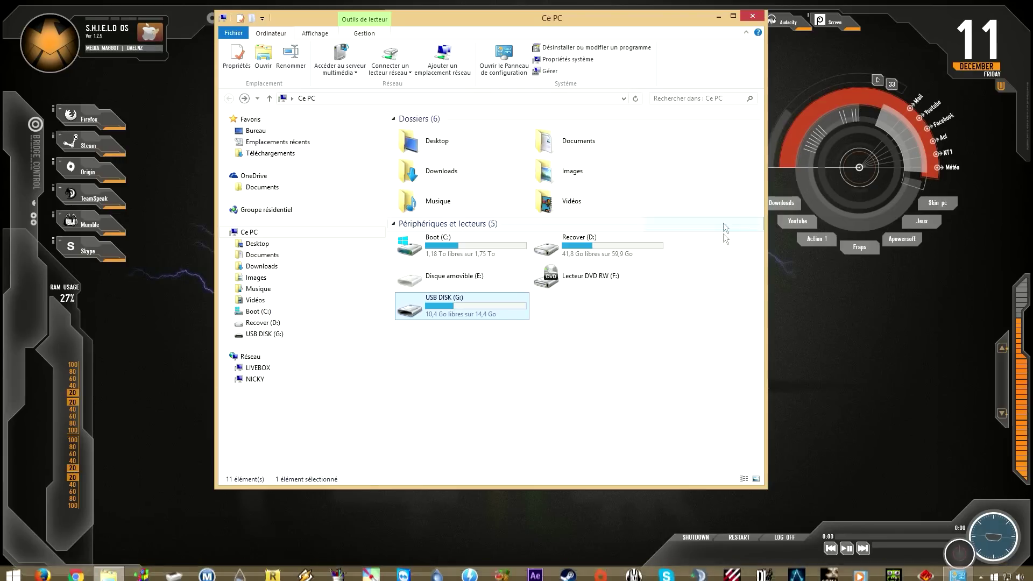